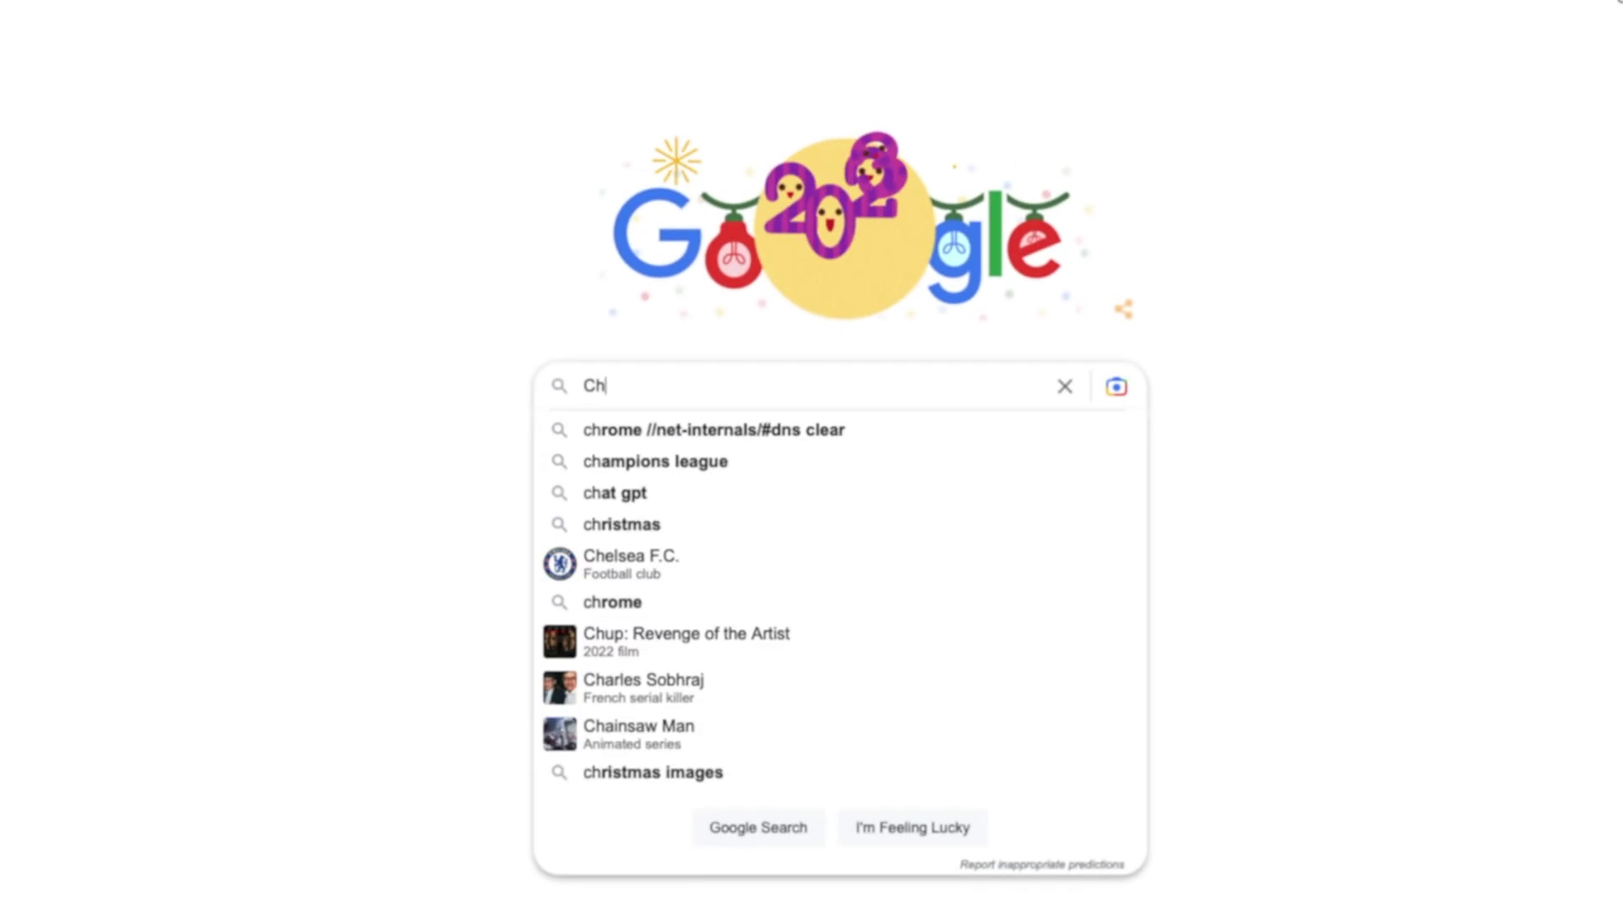
Step: Search Google for 'chat gpt' and open OpenAI's 'ChatGPT: Optimizing Language Models for Dialogue' page
{"action": "type", "text": "GP"}
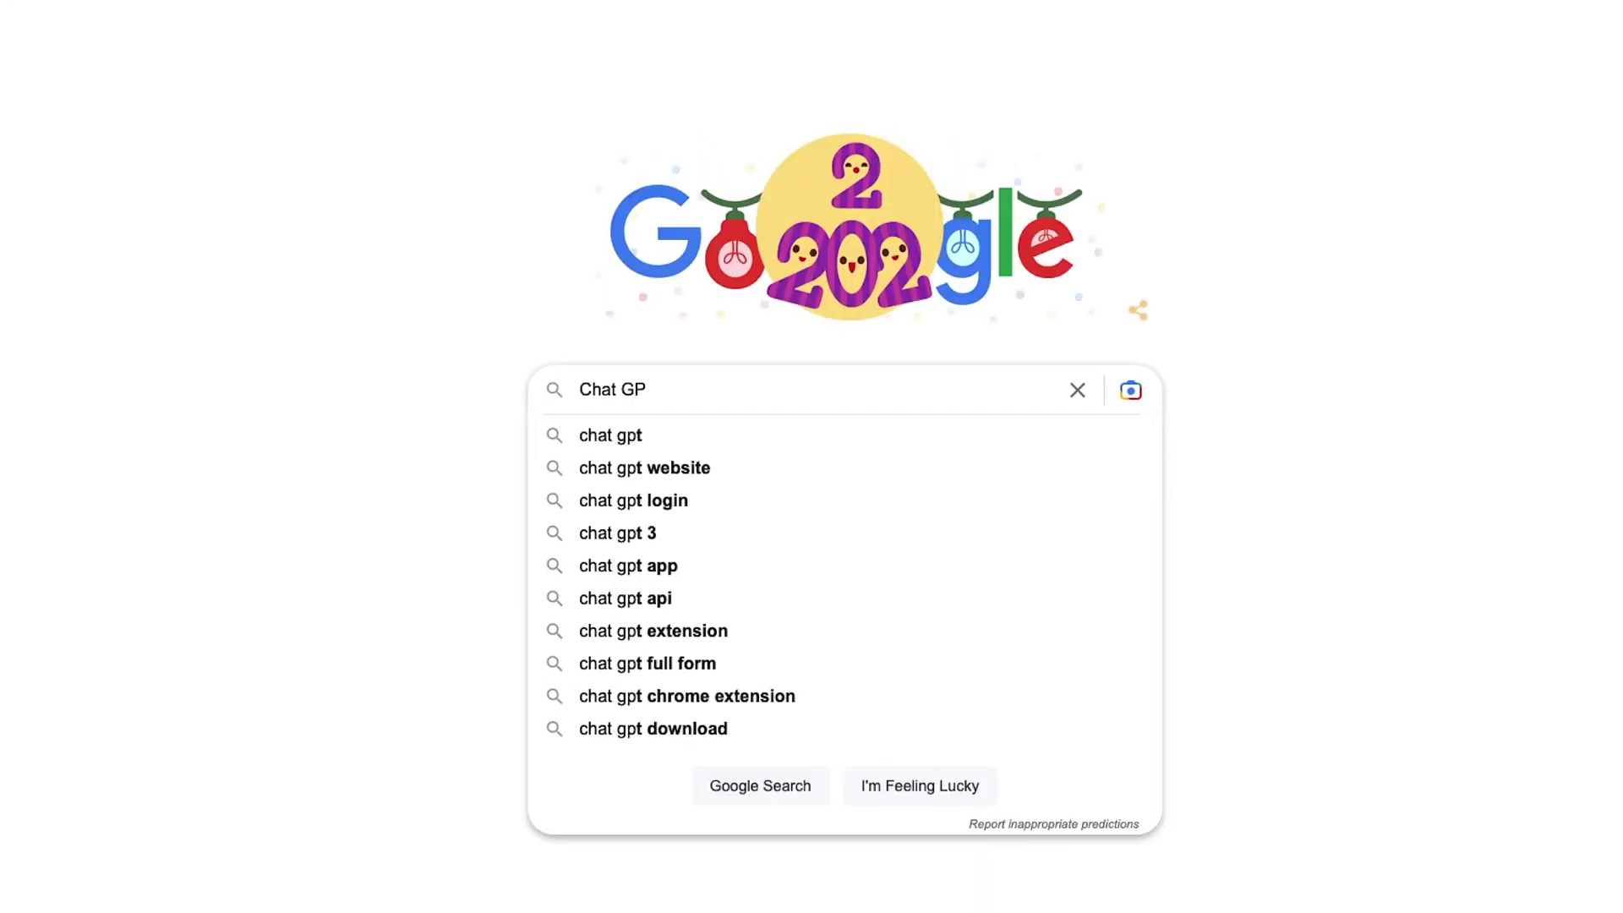
{"action": "key", "text": "Down"}
{"action": "key", "text": "Return"}
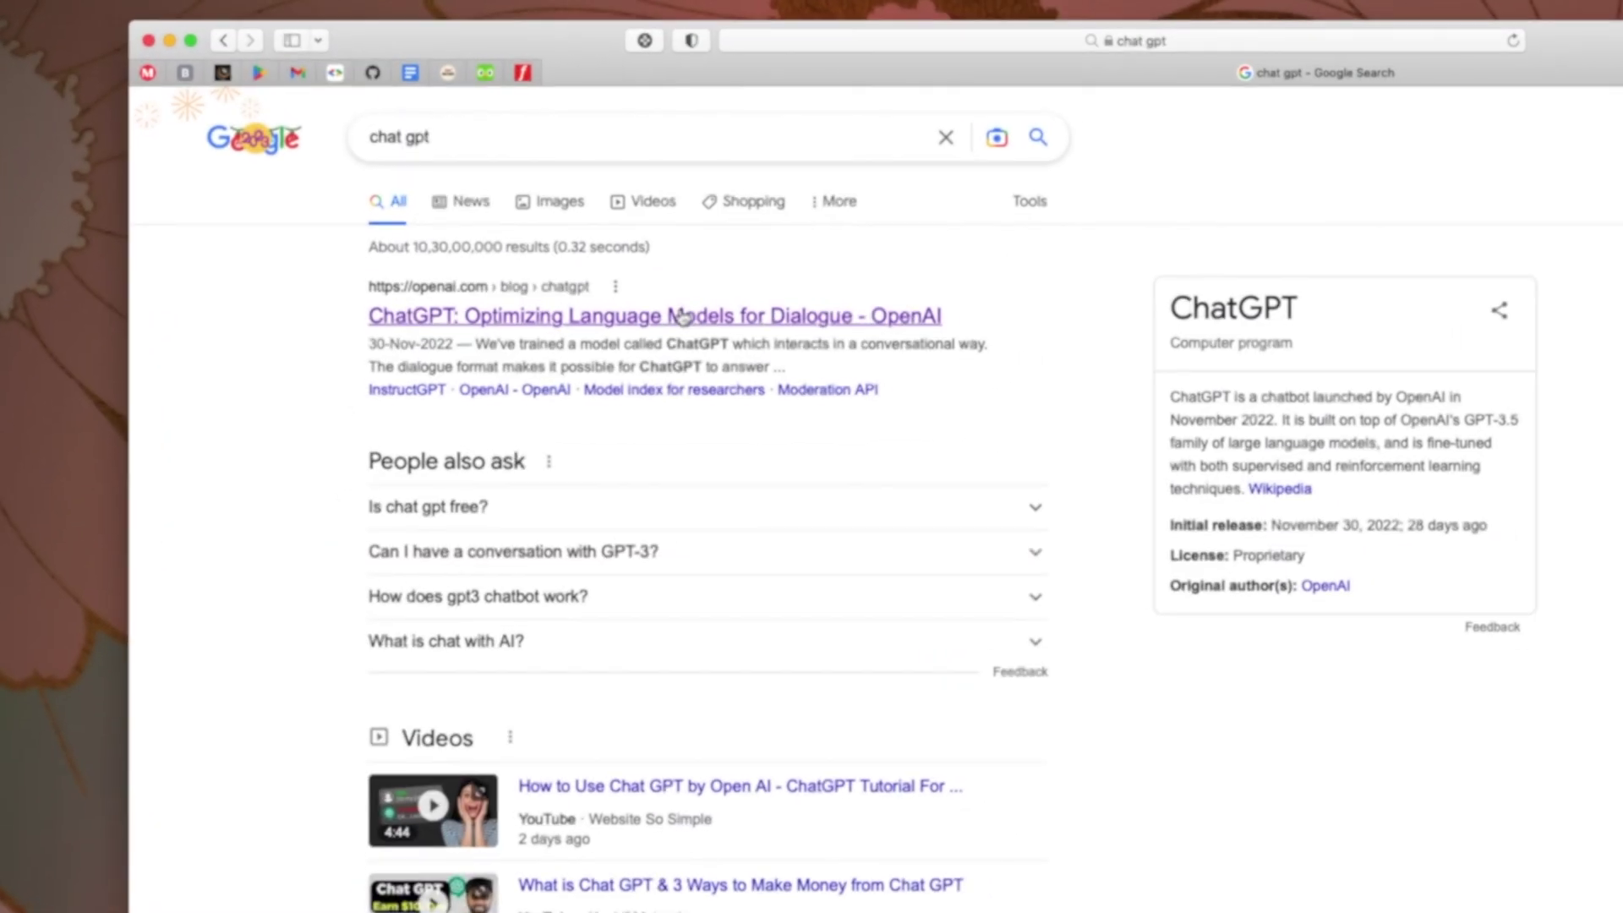
{"action": "left_click", "coordinate": [706, 336]}
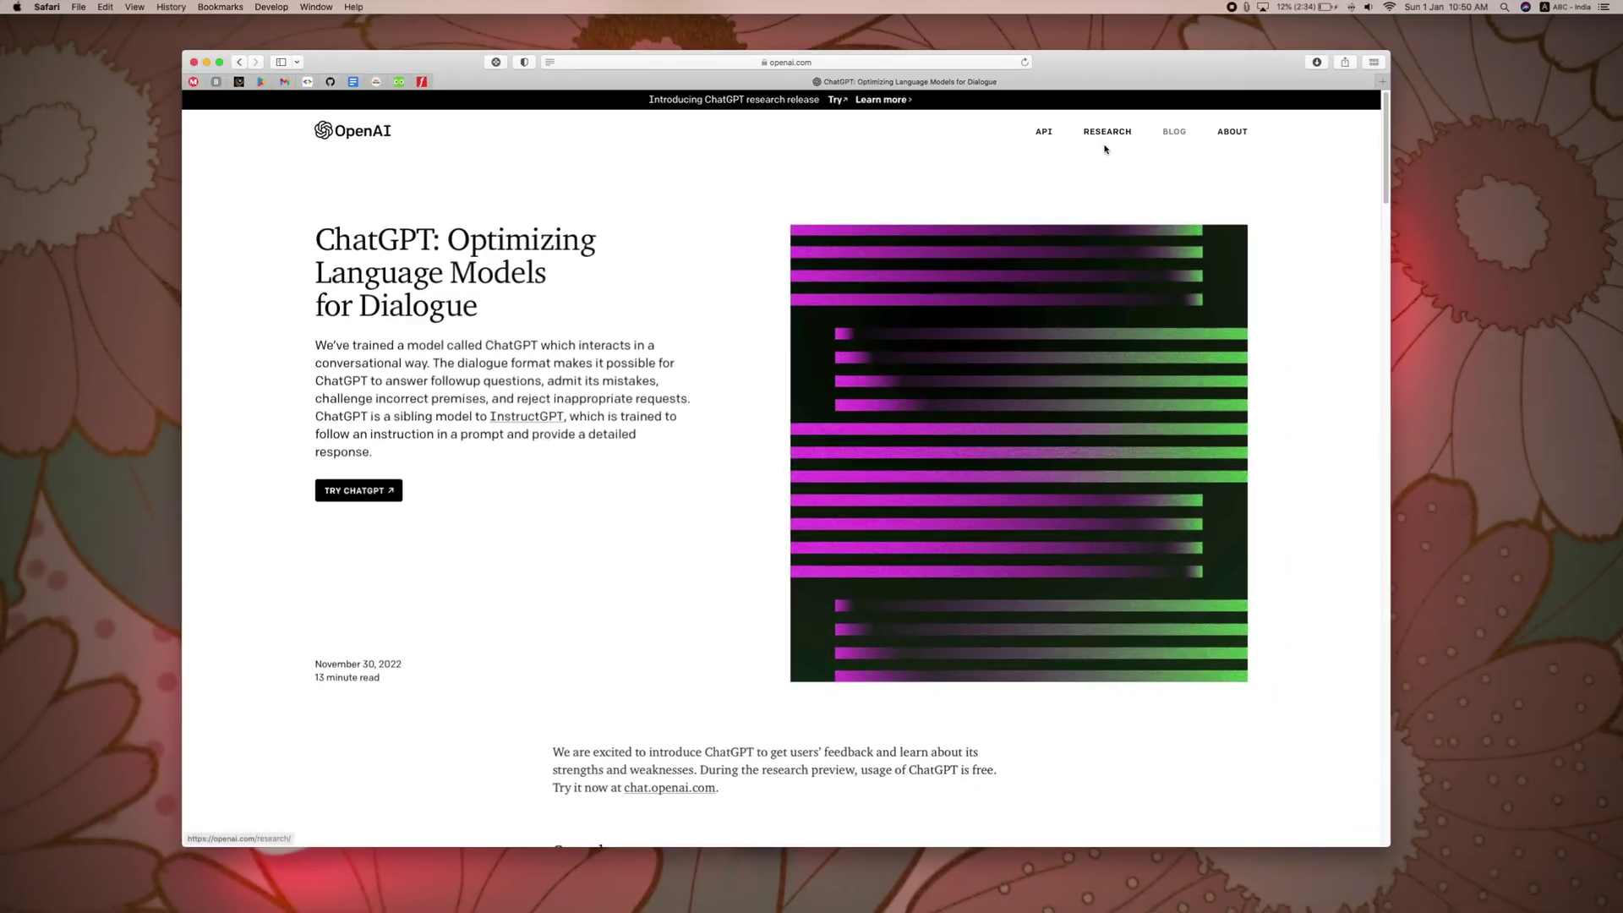
Step: Open ChatGPT and sign up for a new account with an email address and pasted password
{"action": "left_click", "coordinate": [363, 495]}
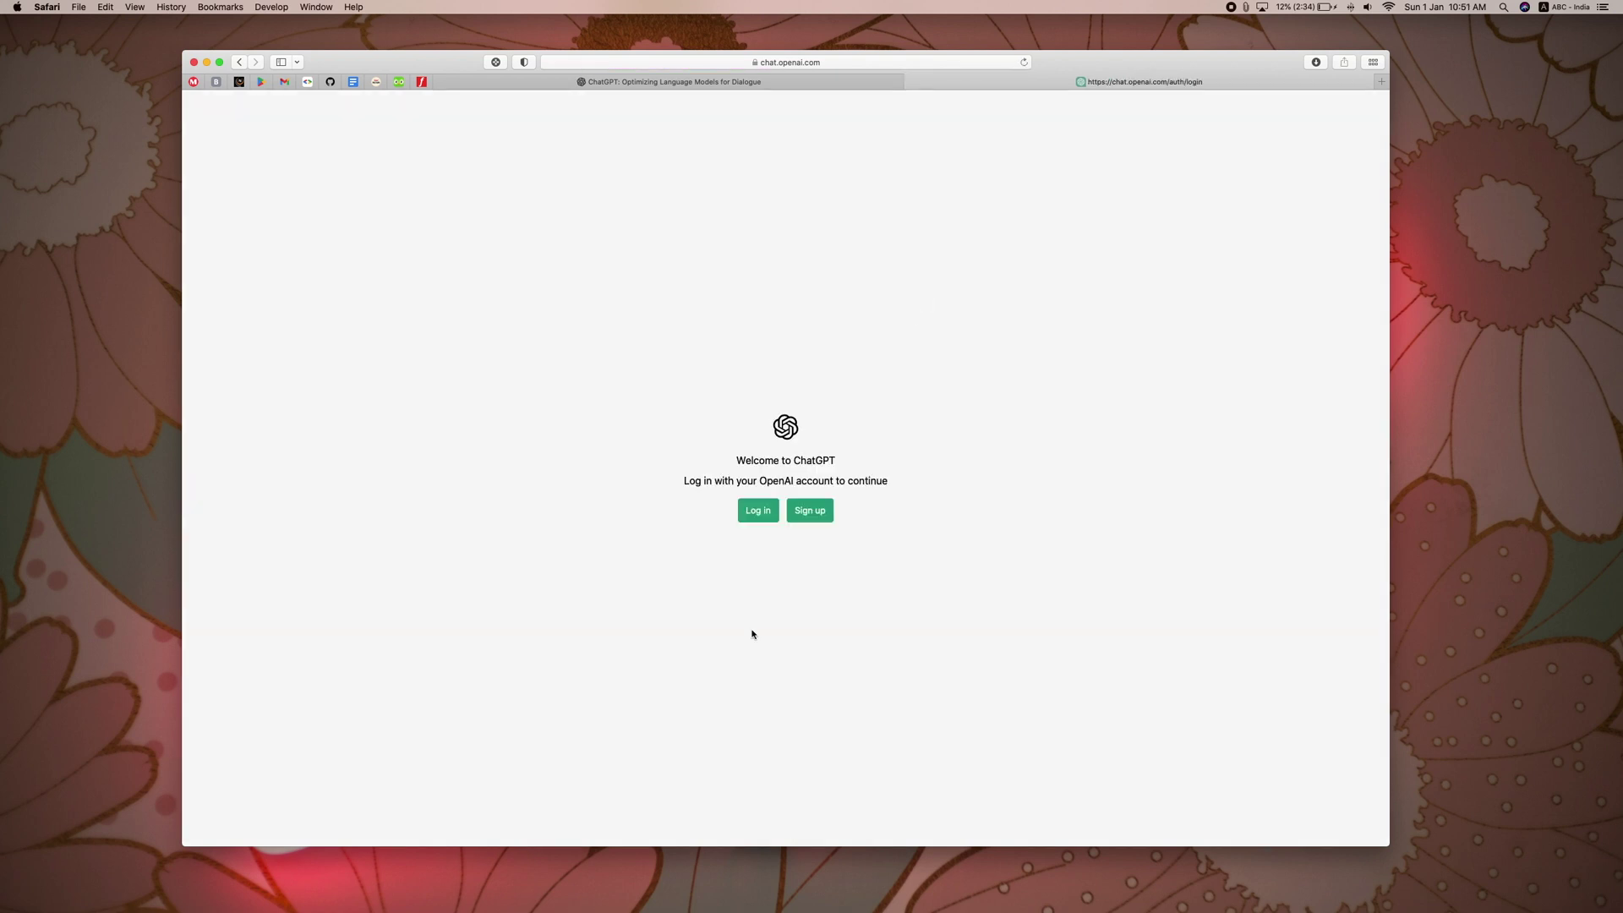
{"action": "left_click", "coordinate": [820, 511]}
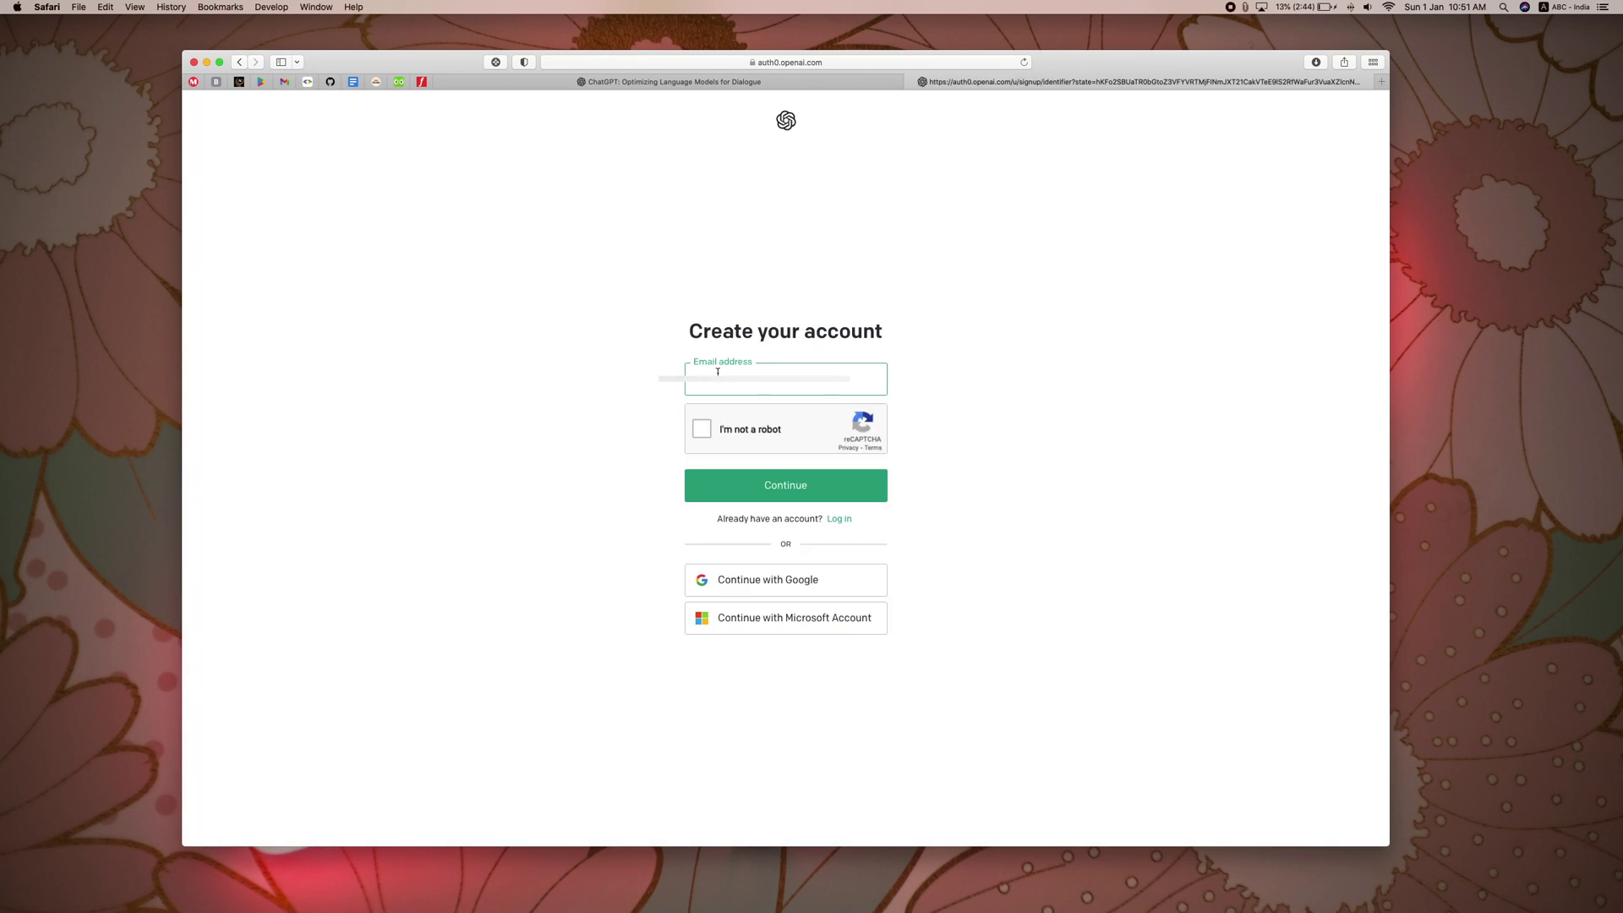
{"action": "left_click", "coordinate": [786, 485]}
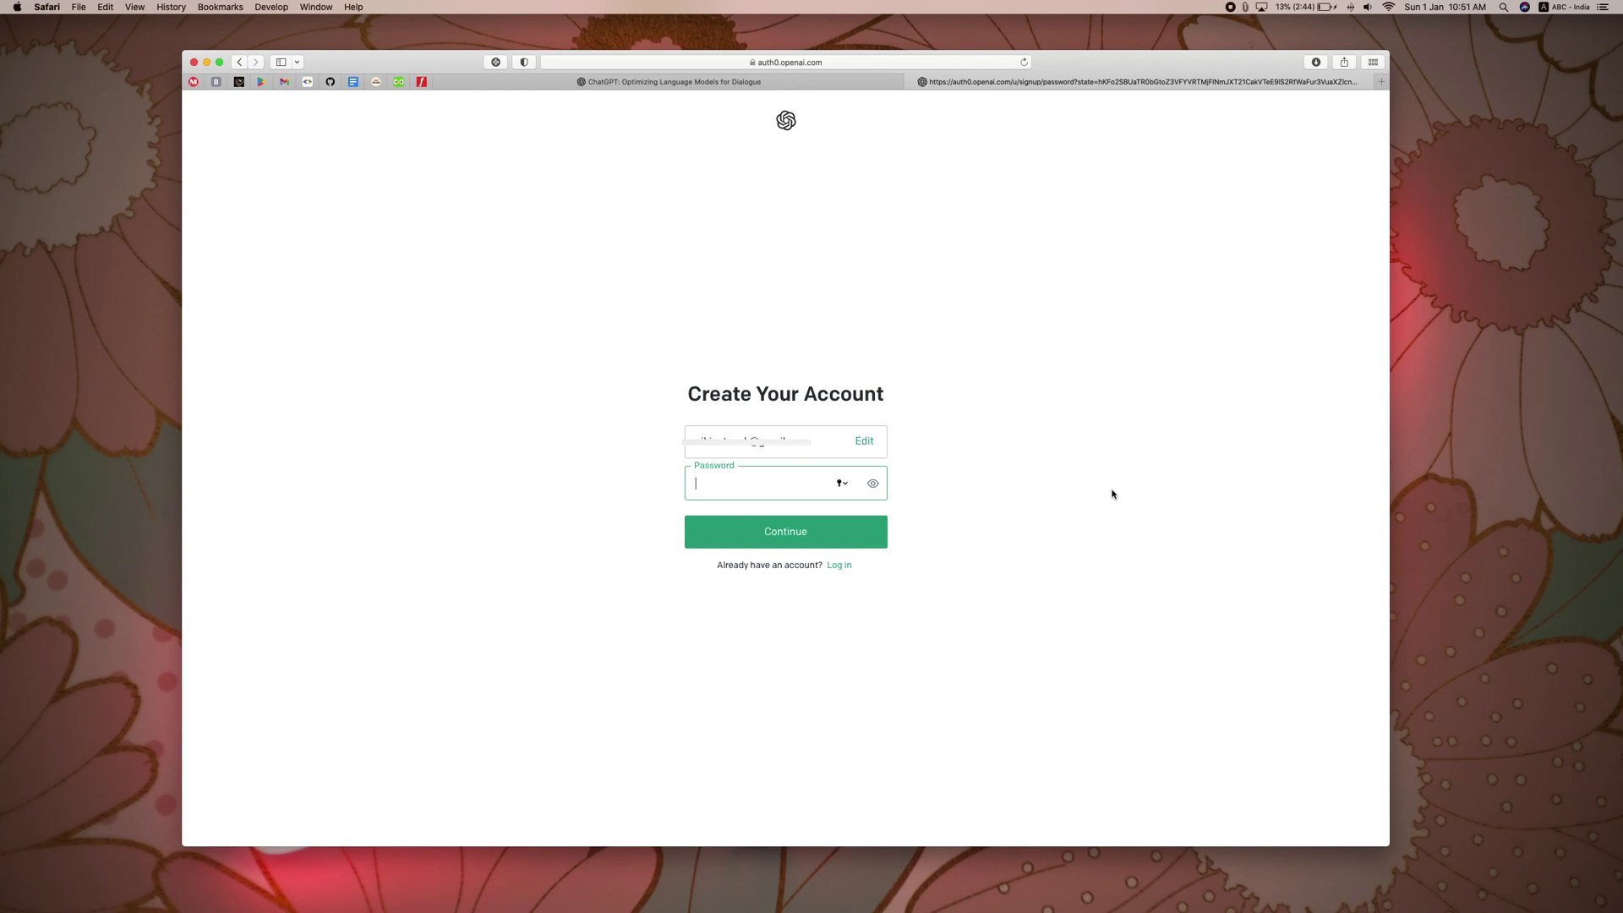
{"action": "key", "text": "super+v"}
{"action": "key", "text": "Return"}
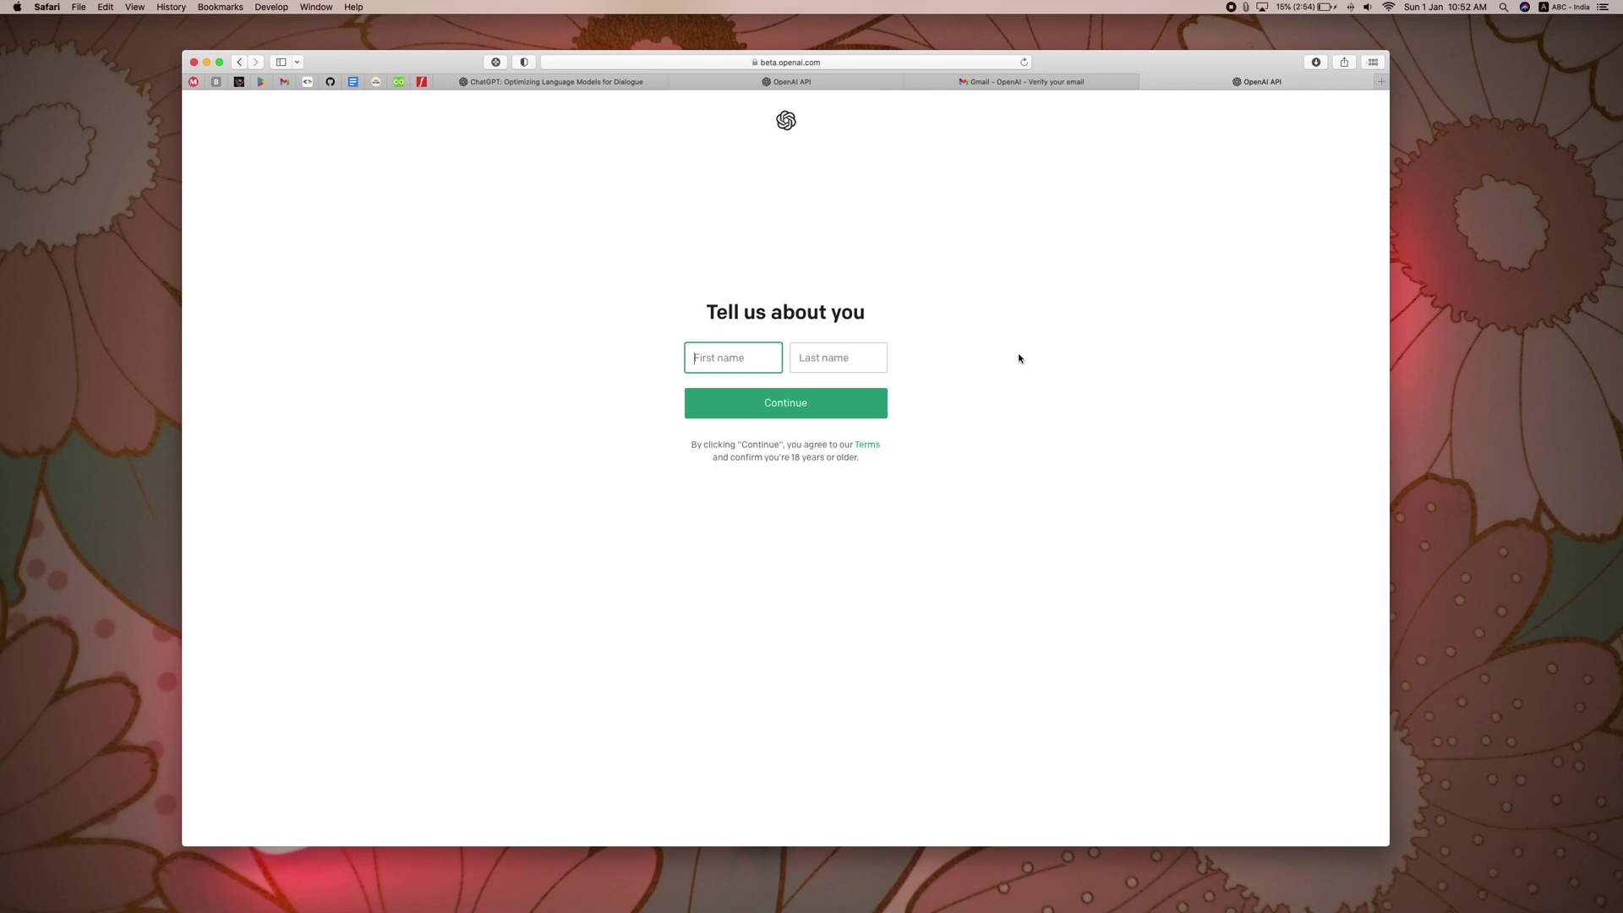
Step: Enter the account holder's first and last name, then the phone verification code
{"action": "type", "text": "Nikin"}
{"action": "left_click", "coordinate": [850, 351]}
{"action": "type", "text": "SK"}
{"action": "left_click", "coordinate": [808, 408]}
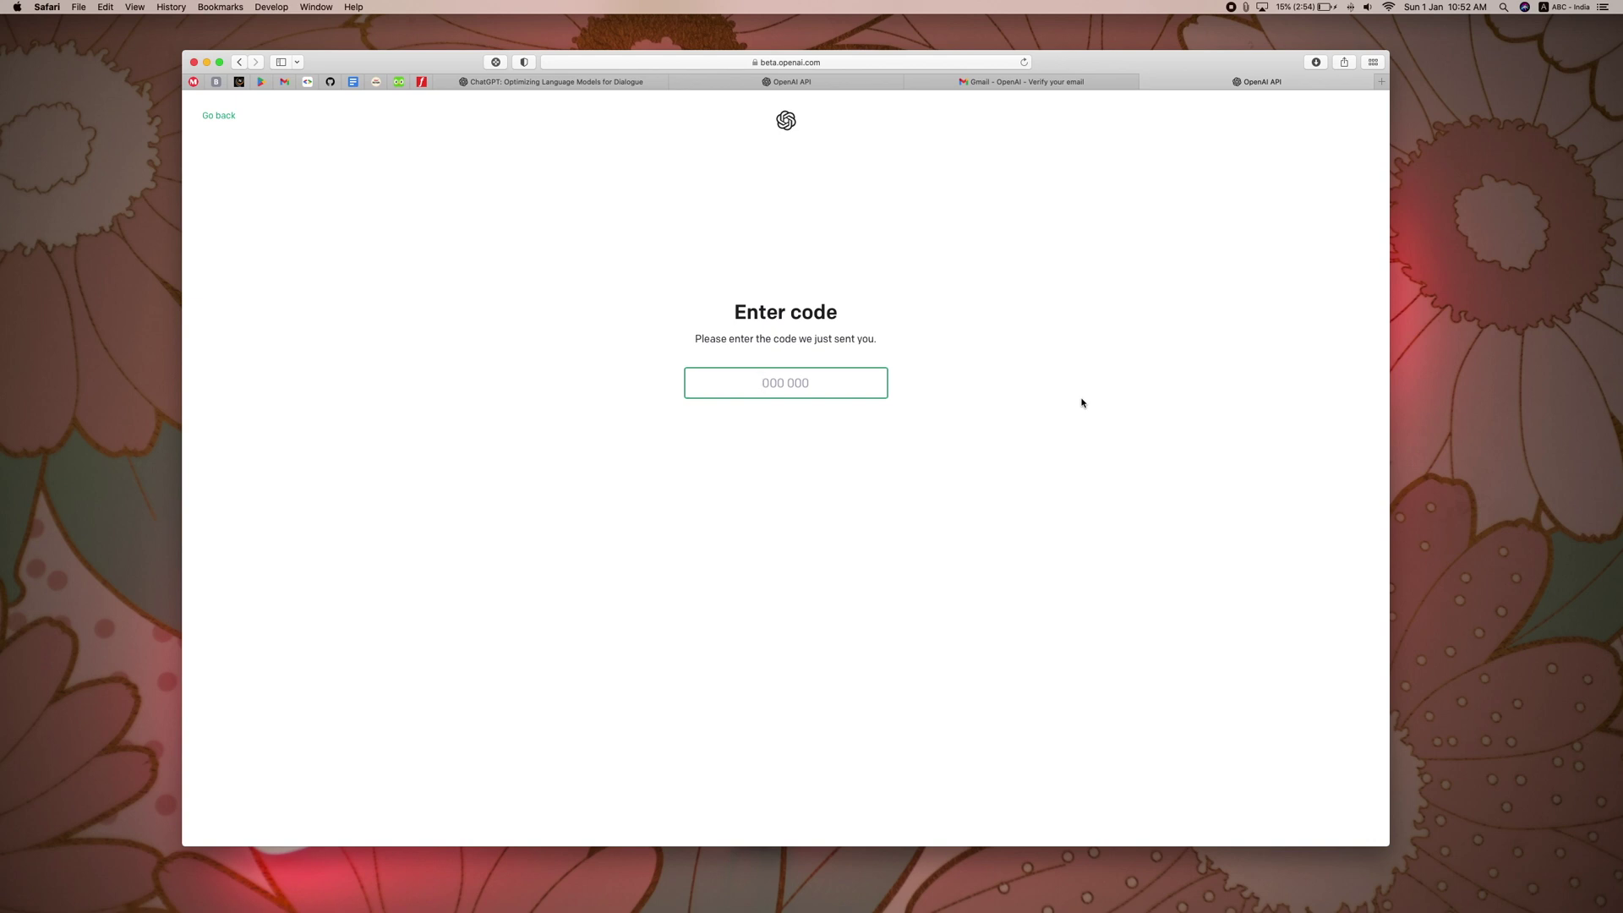
{"action": "type", "text": "07"}
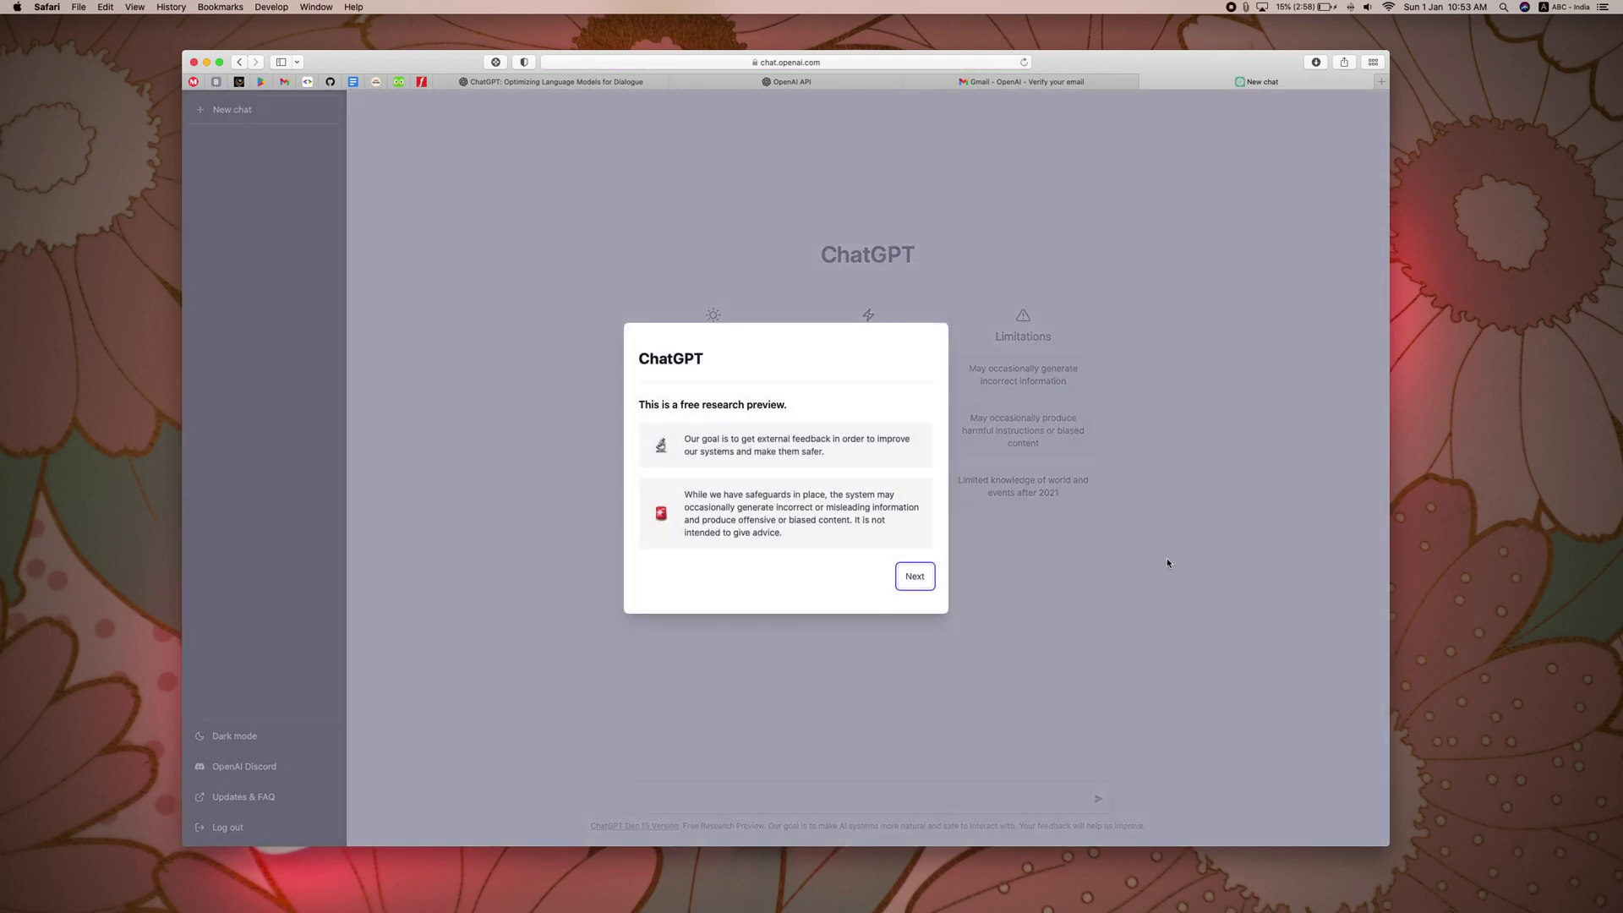
Step: Step through the three introductory notices with Next, Next, Done, then start a new chat
{"action": "left_click", "coordinate": [921, 580]}
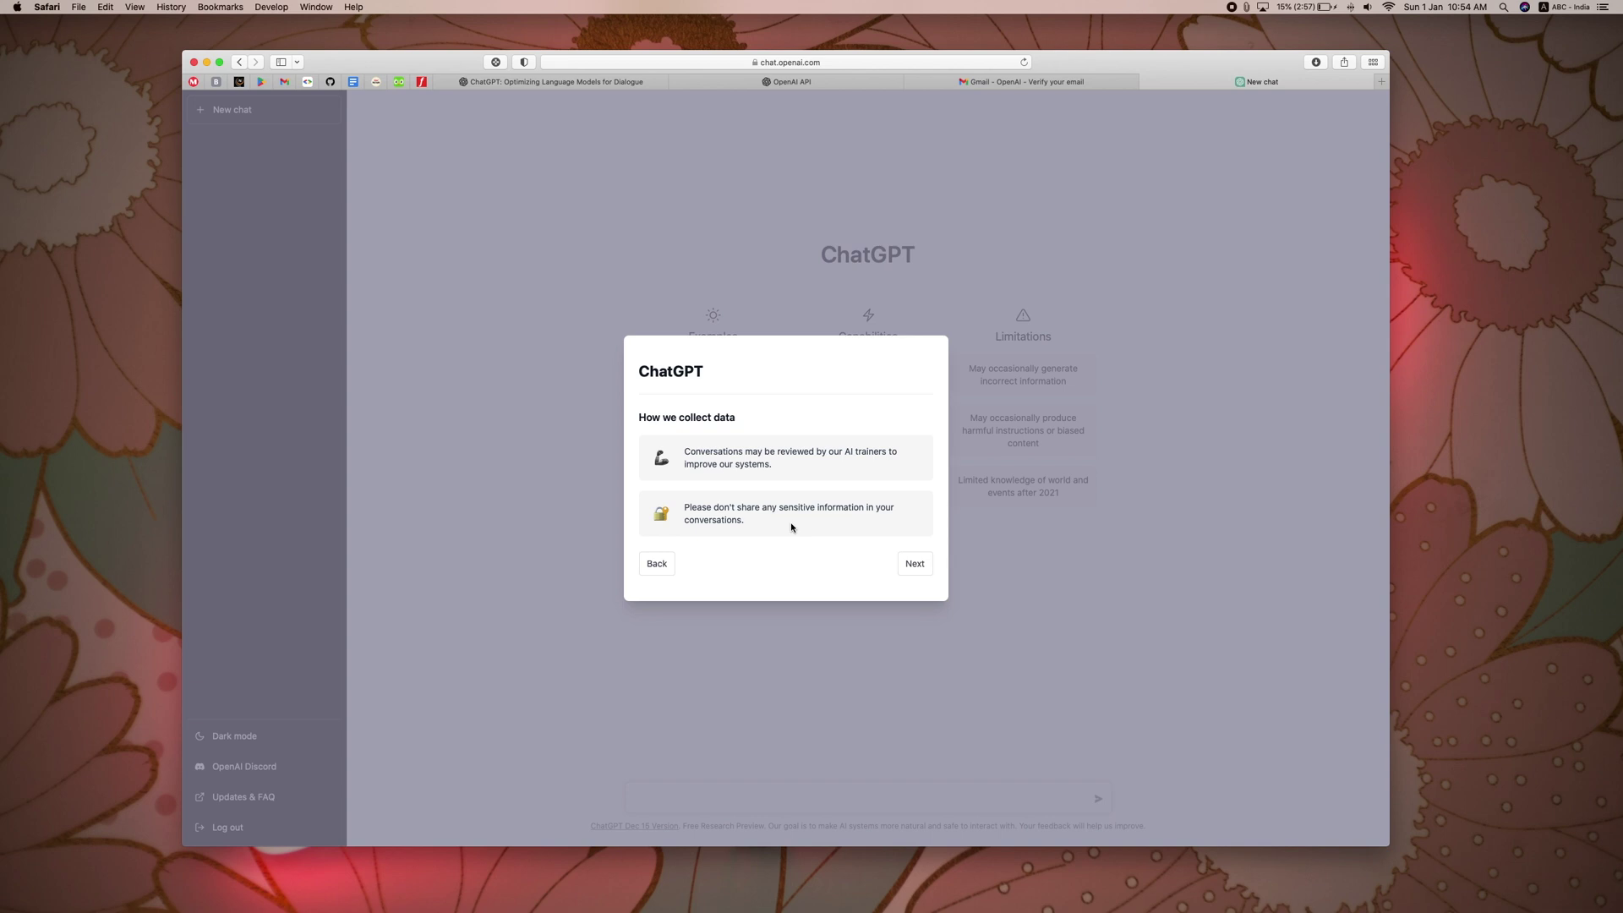
{"action": "left_click", "coordinate": [914, 566]}
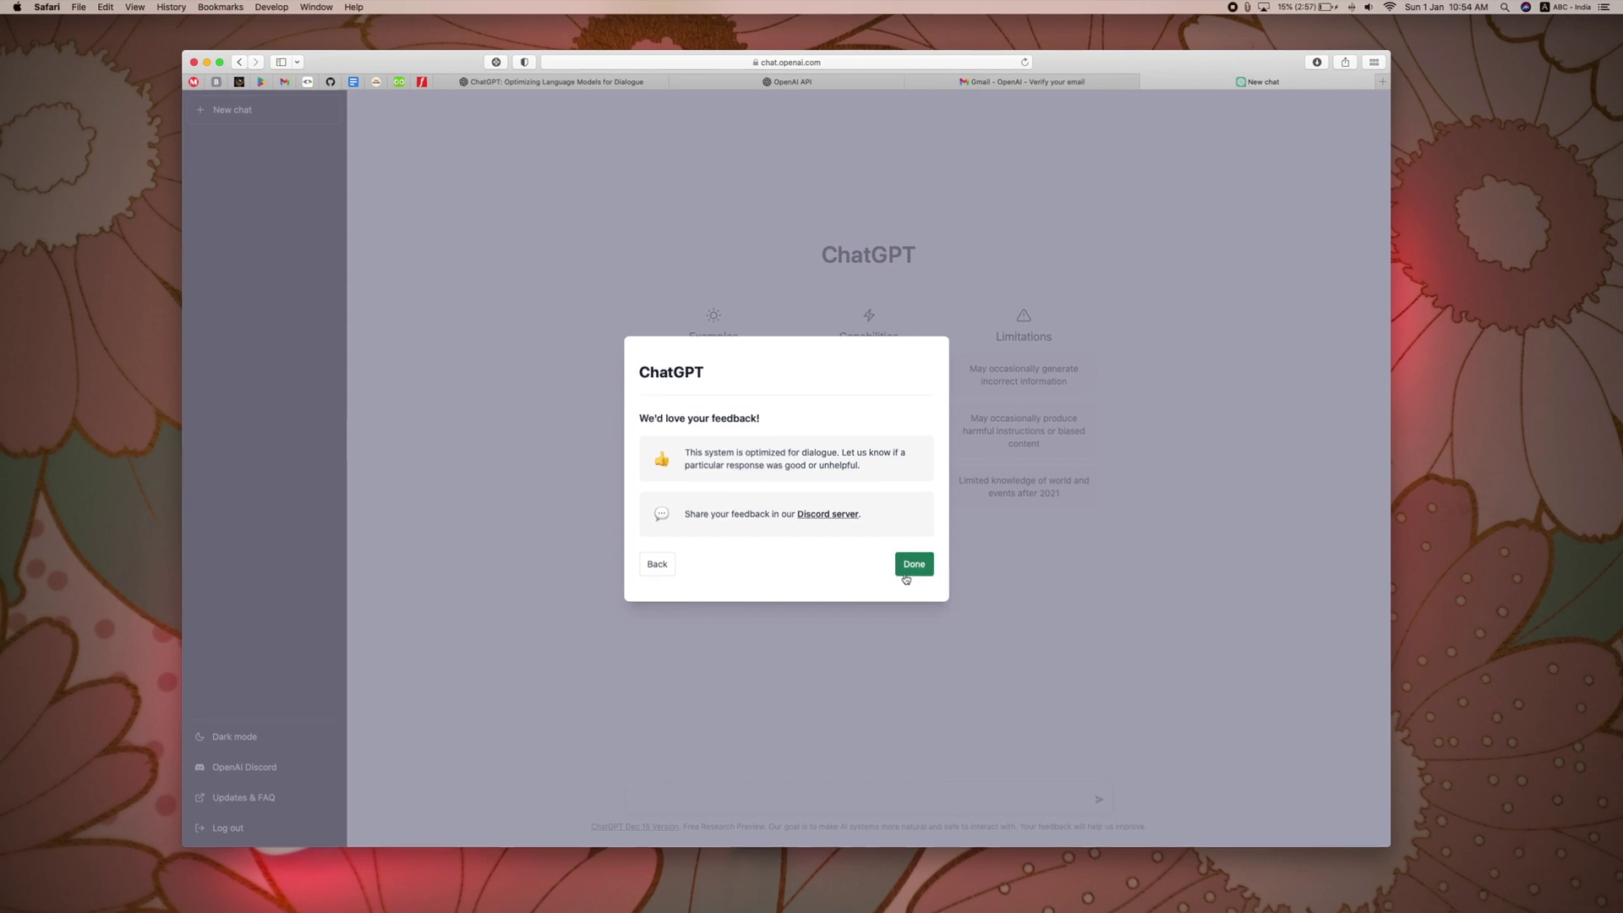
{"action": "left_click", "coordinate": [913, 563]}
{"action": "left_click", "coordinate": [259, 109]}
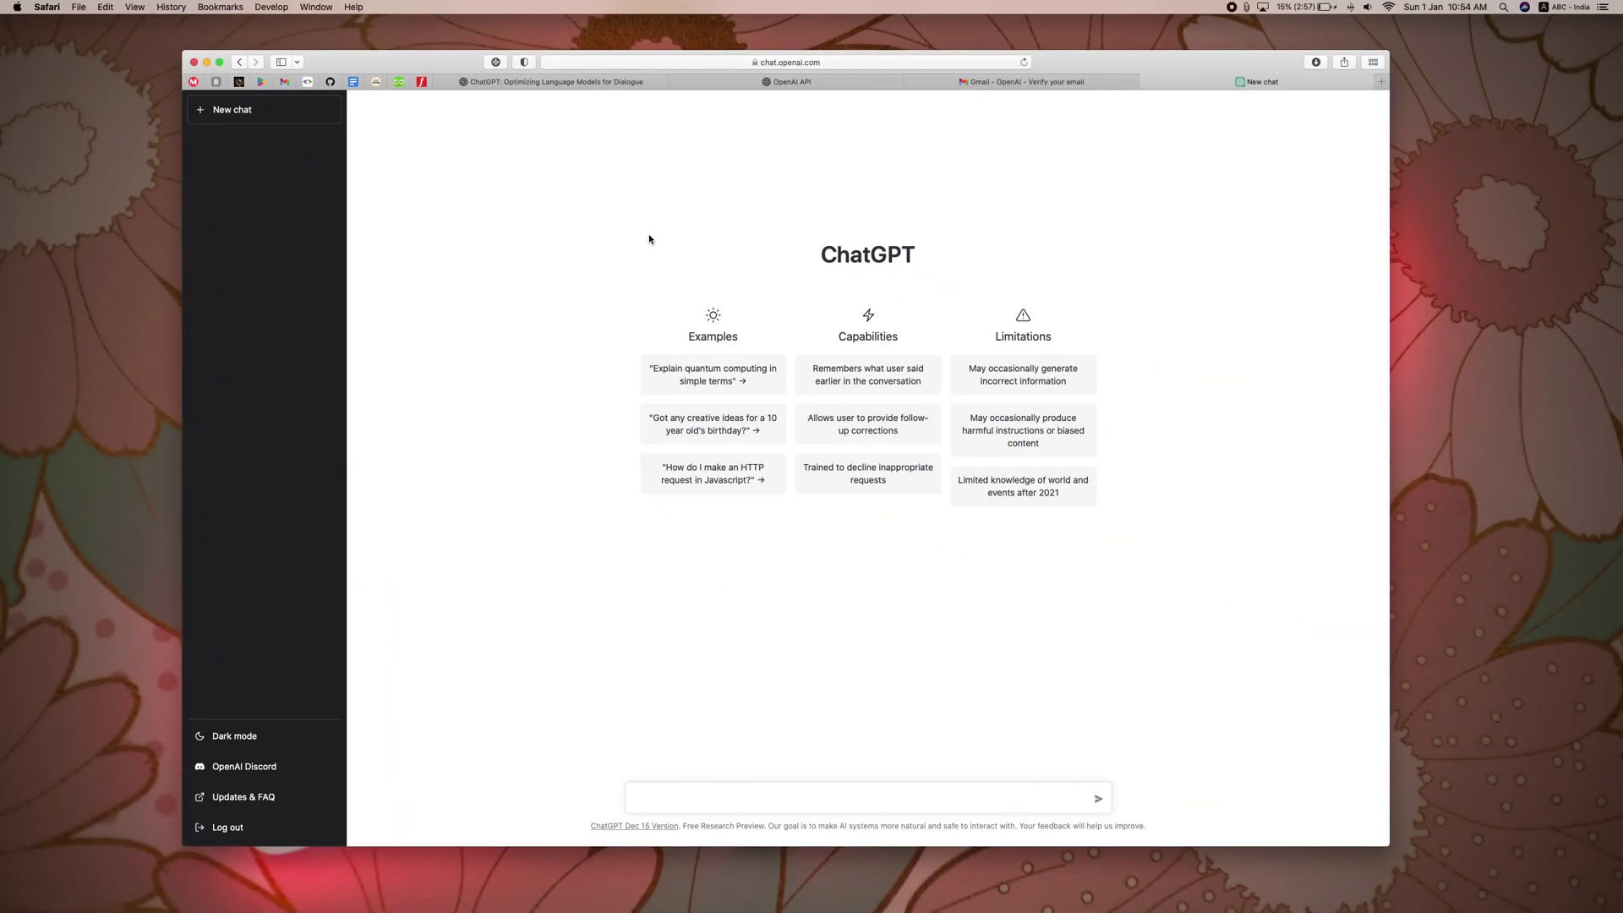
Step: Send 'Hello', then ask '10 + 20 = ?' and get the answer 30
{"action": "type", "text": "Hello"}
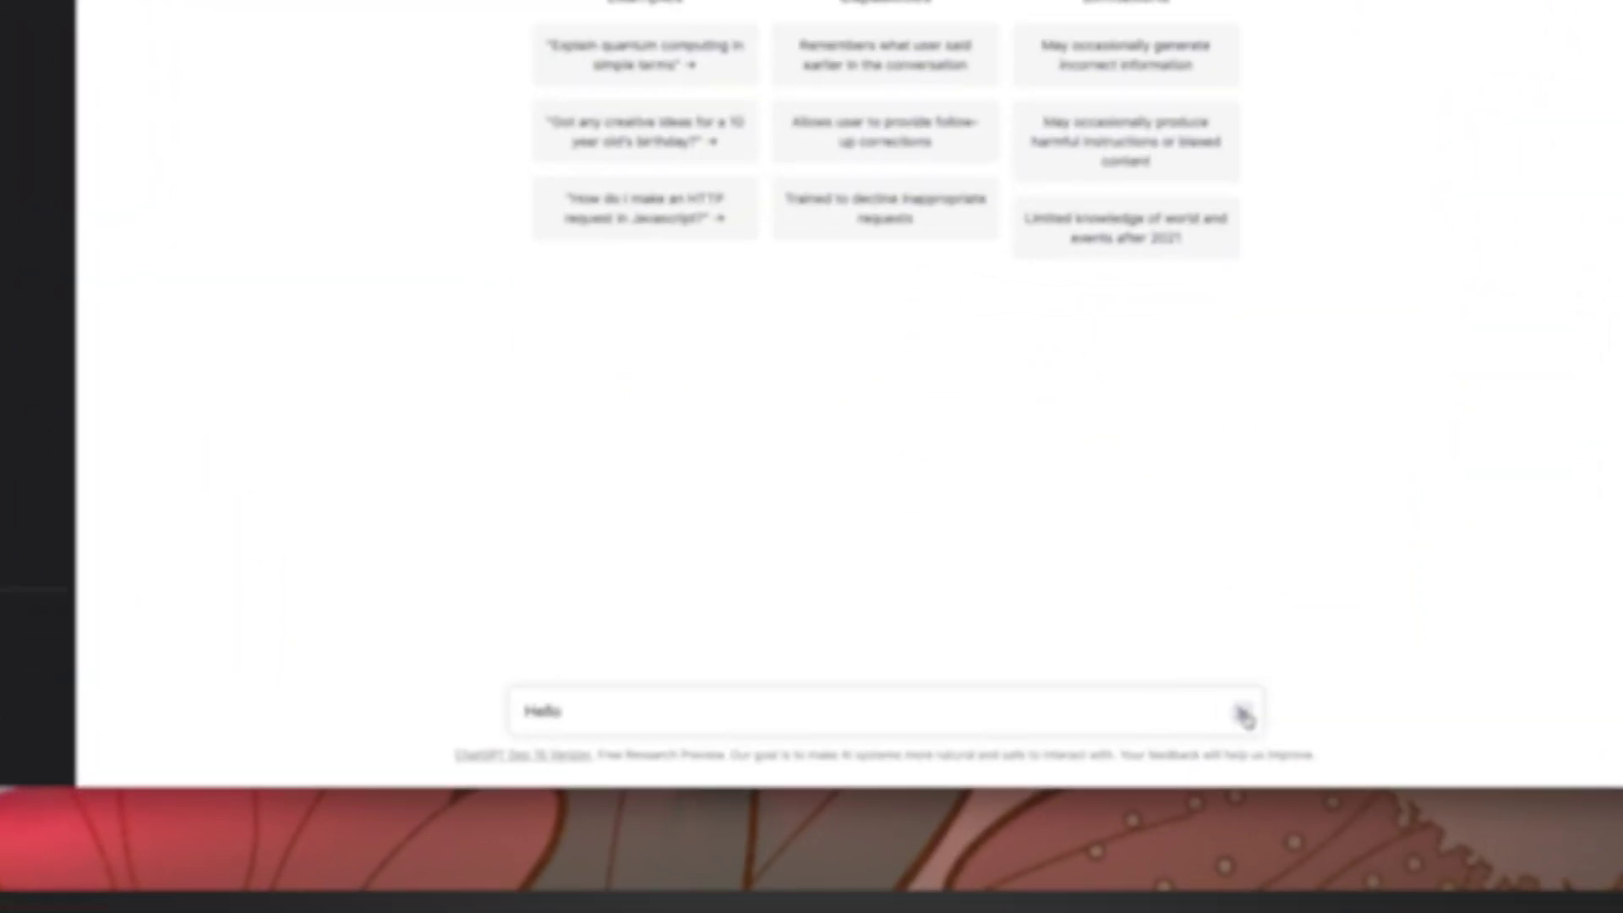
{"action": "key", "text": "Return"}
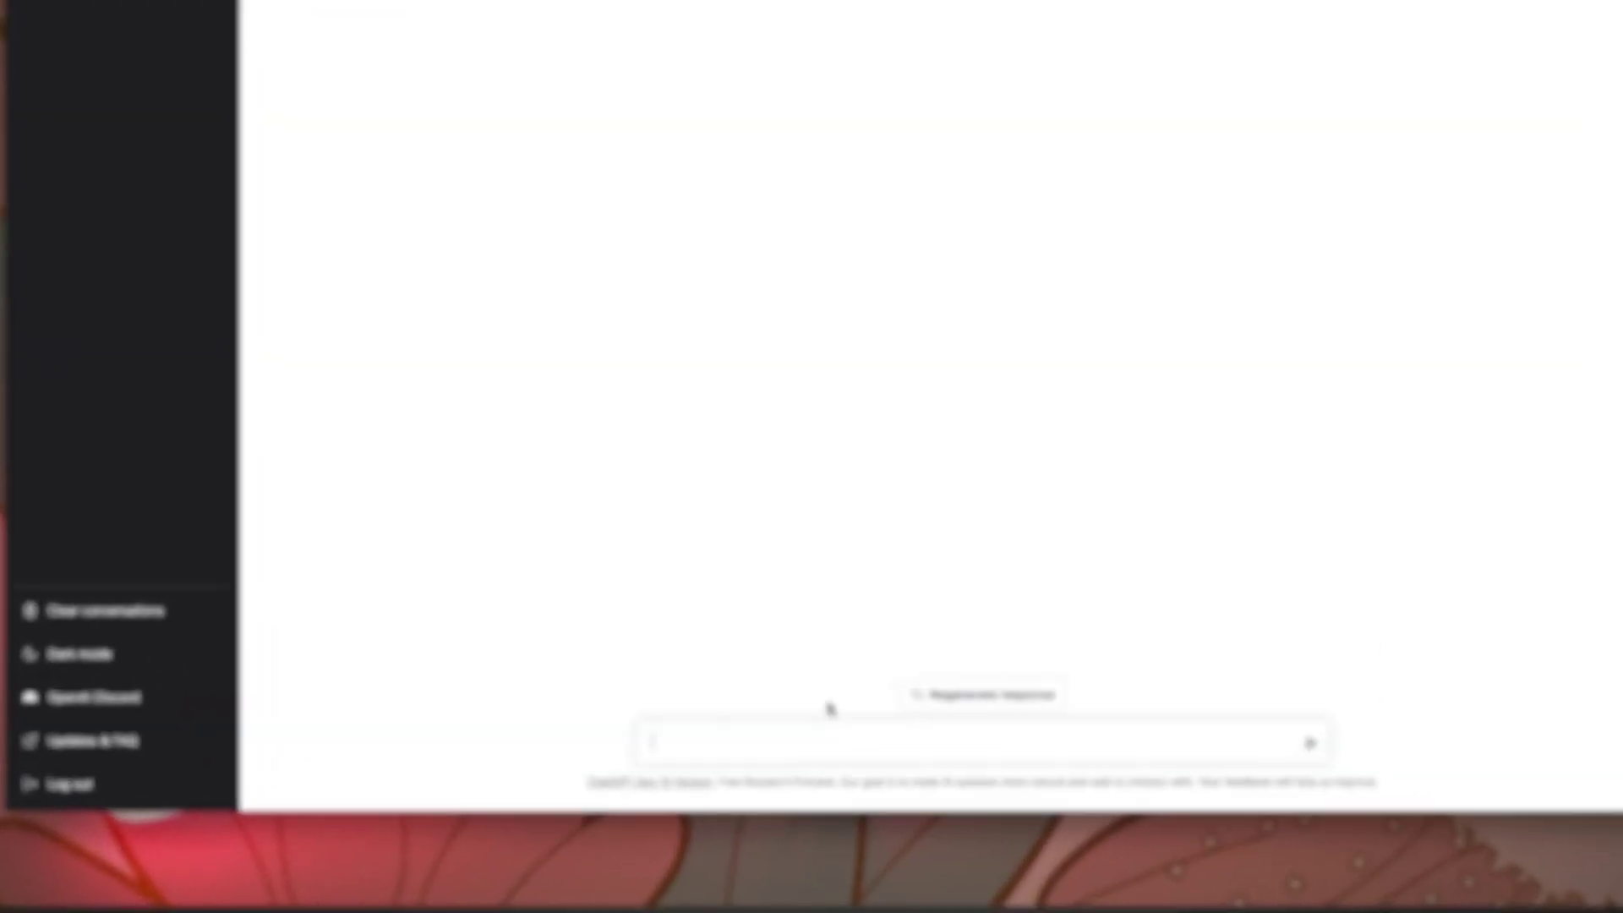
{"action": "type", "text": "10"}
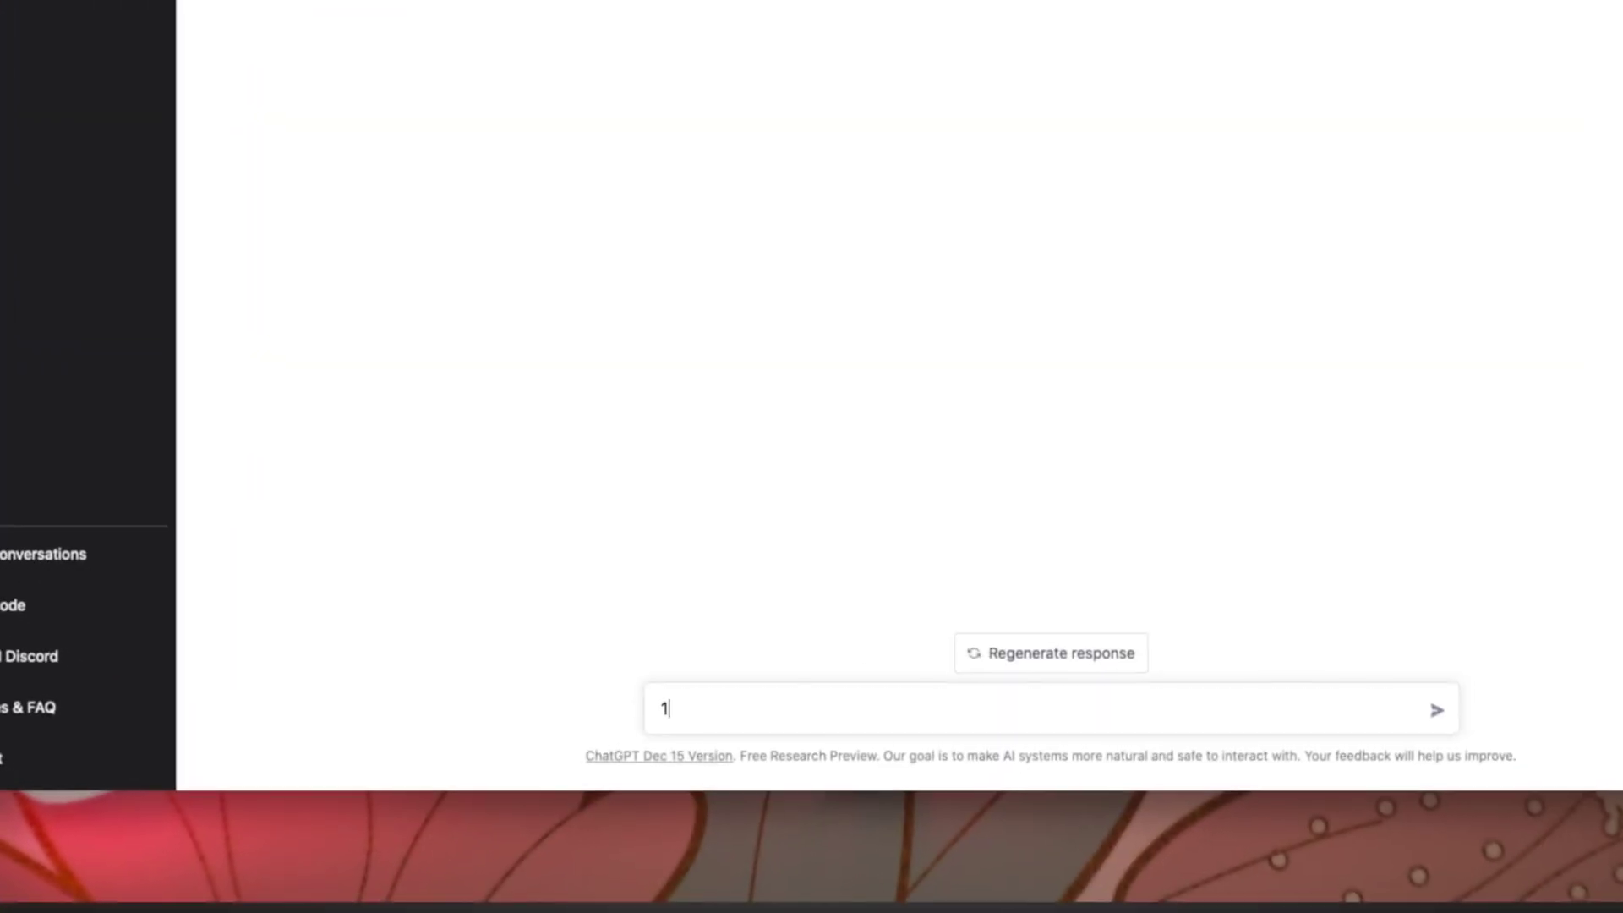
{"action": "type", "text": " + 2="}
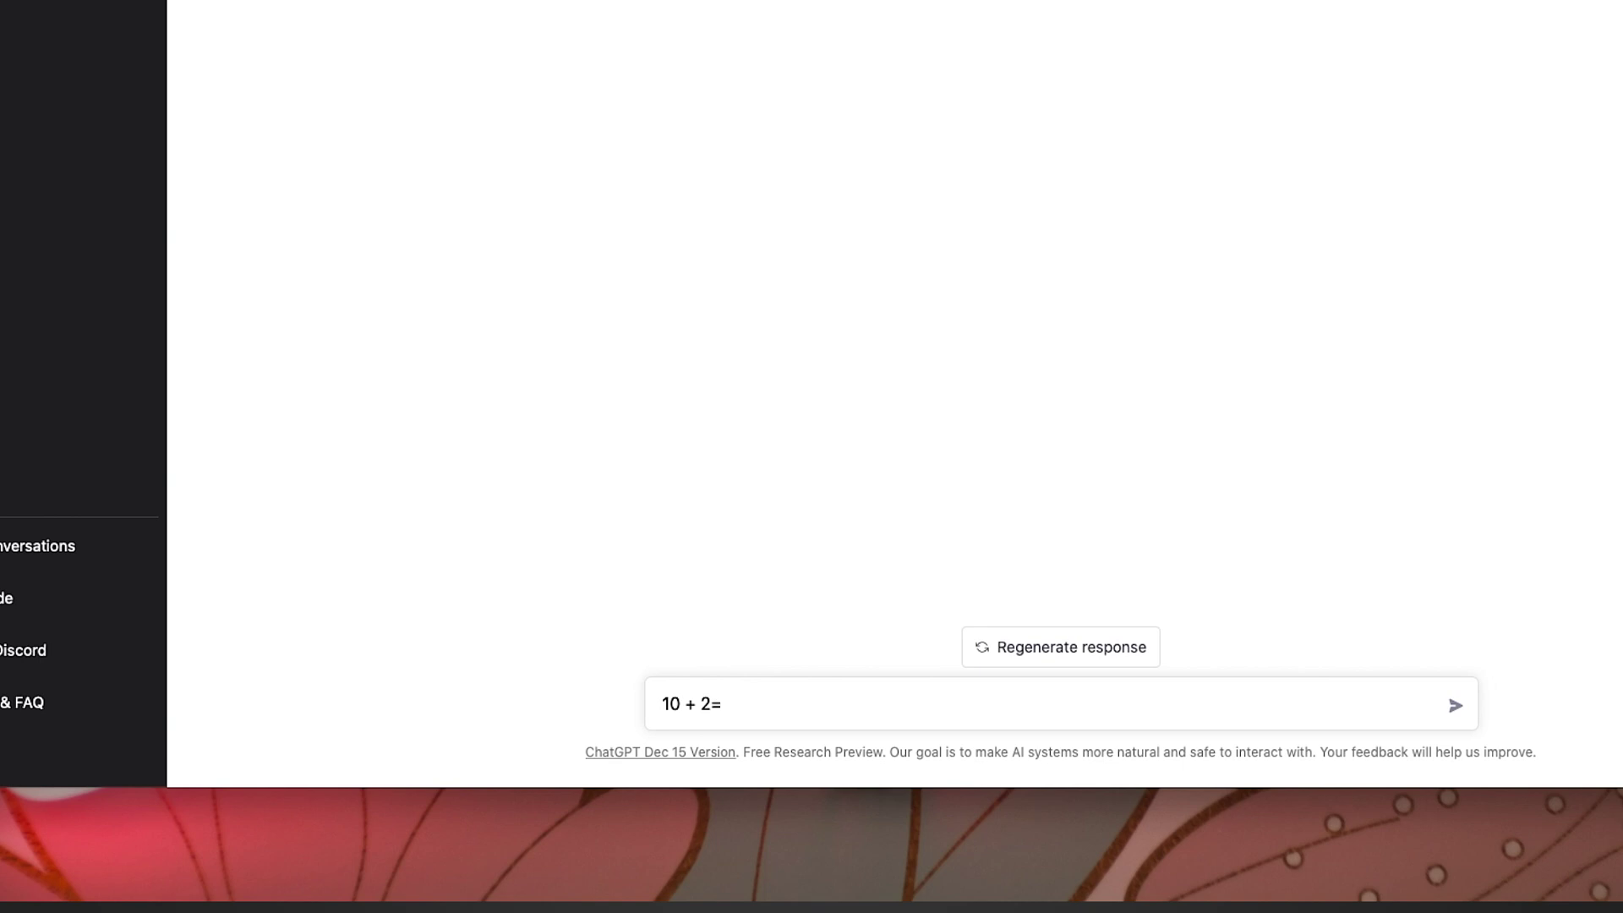
{"action": "key", "text": "BackSpace"}
{"action": "type", "text": "0 = ?"}
{"action": "key", "text": "Return"}
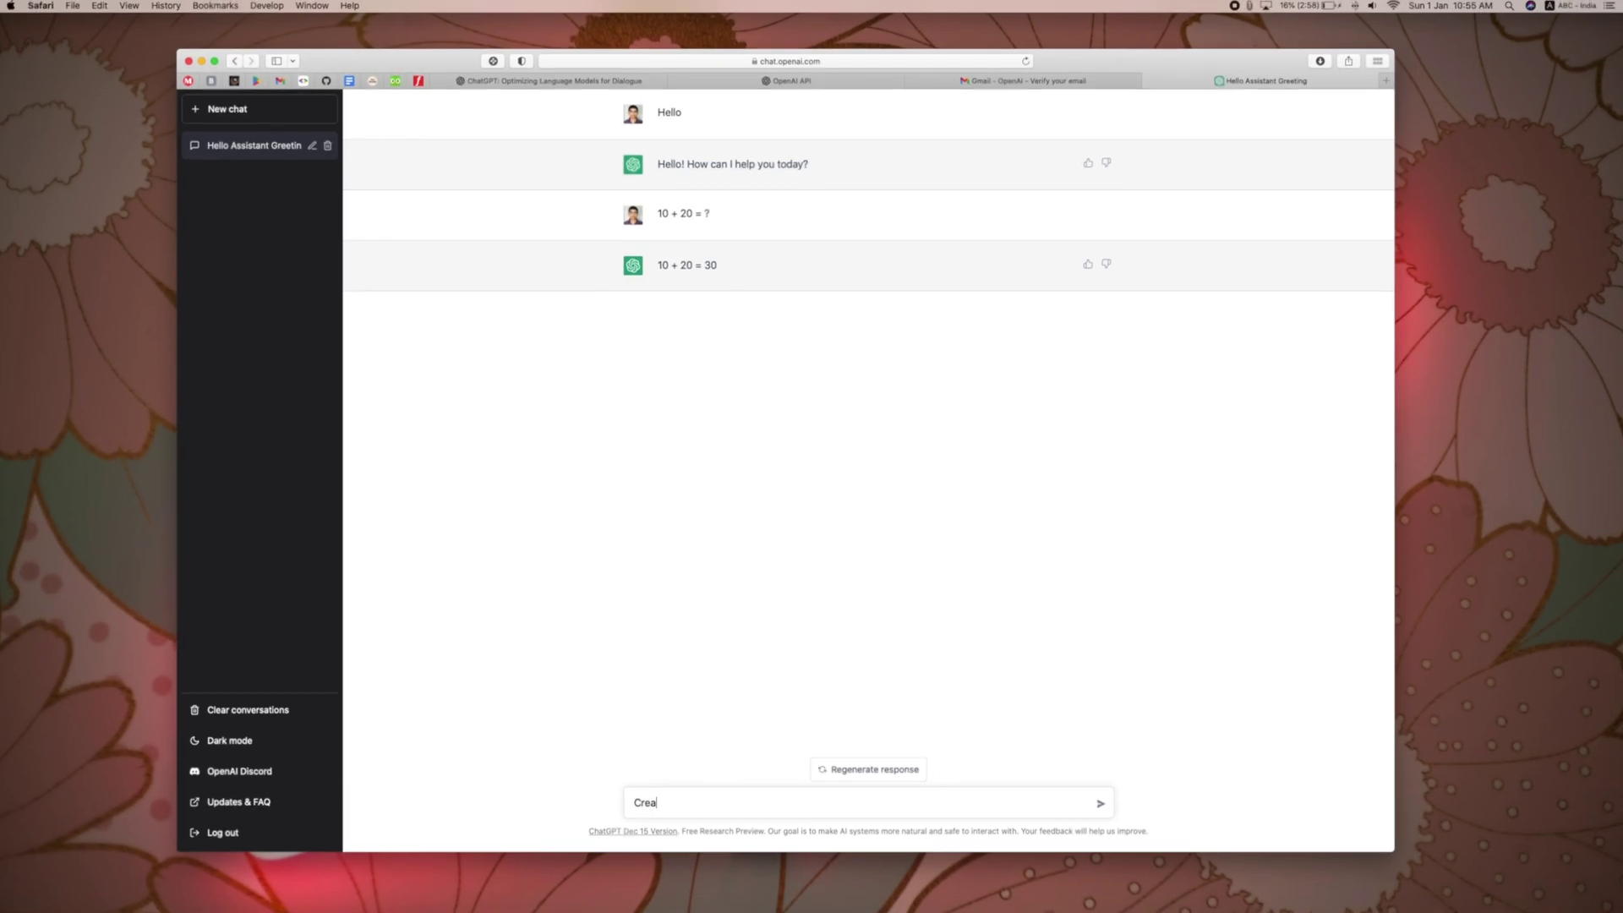
Step: Send the prompt 'Create a javascript function for finding odd or even number'
{"action": "type", "text": "Create"}
{"action": "type", "text": " a j"}
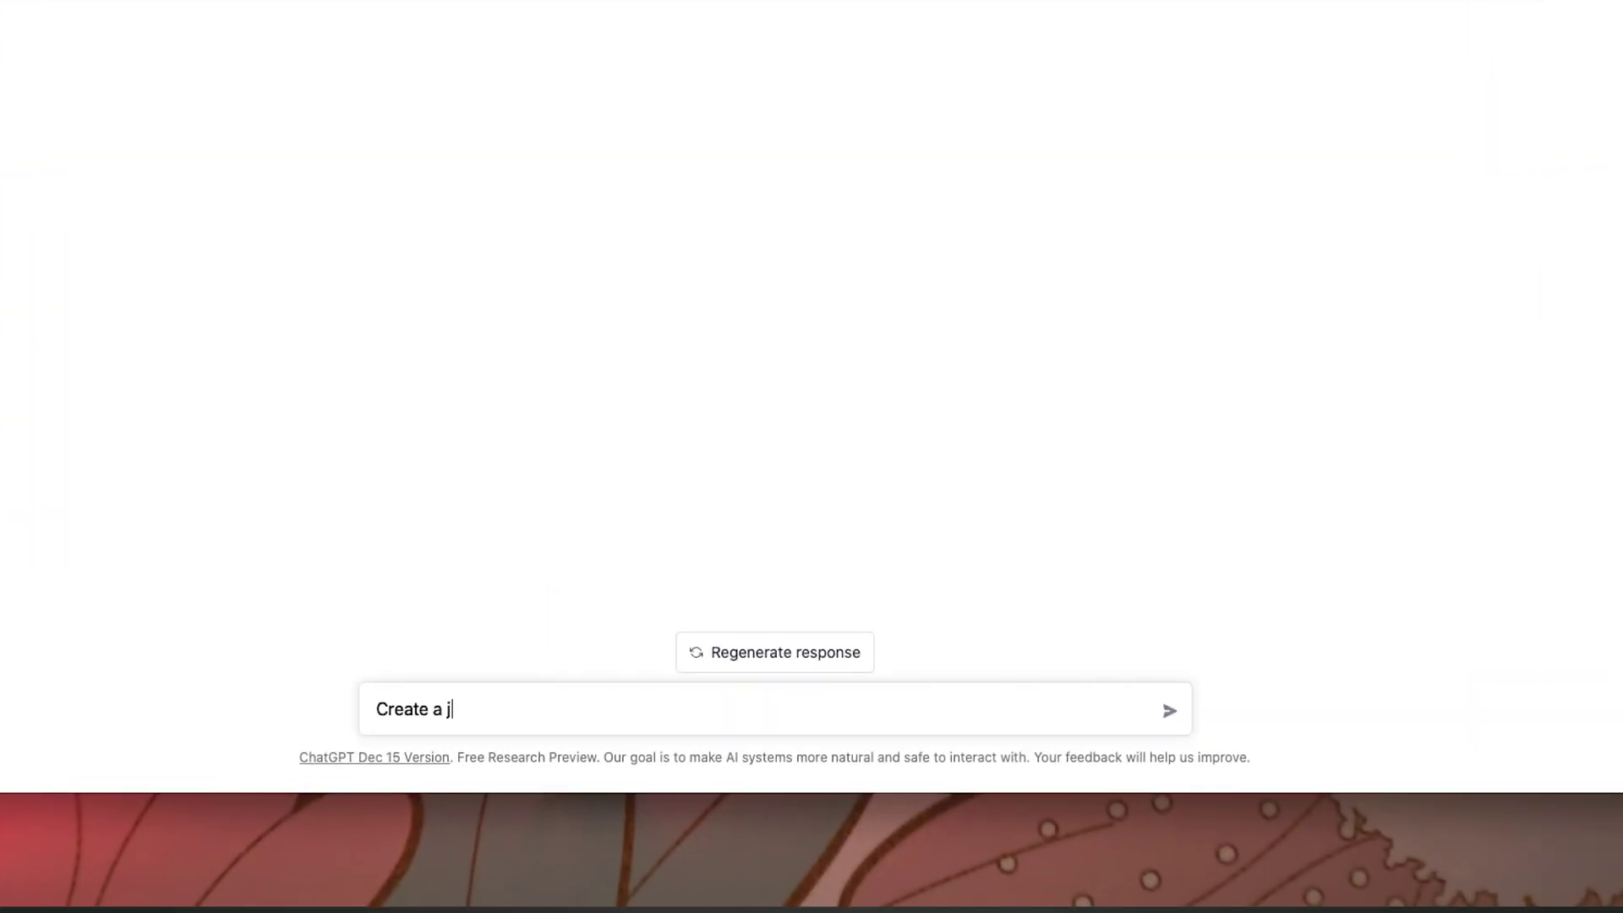
{"action": "type", "text": "avascr"}
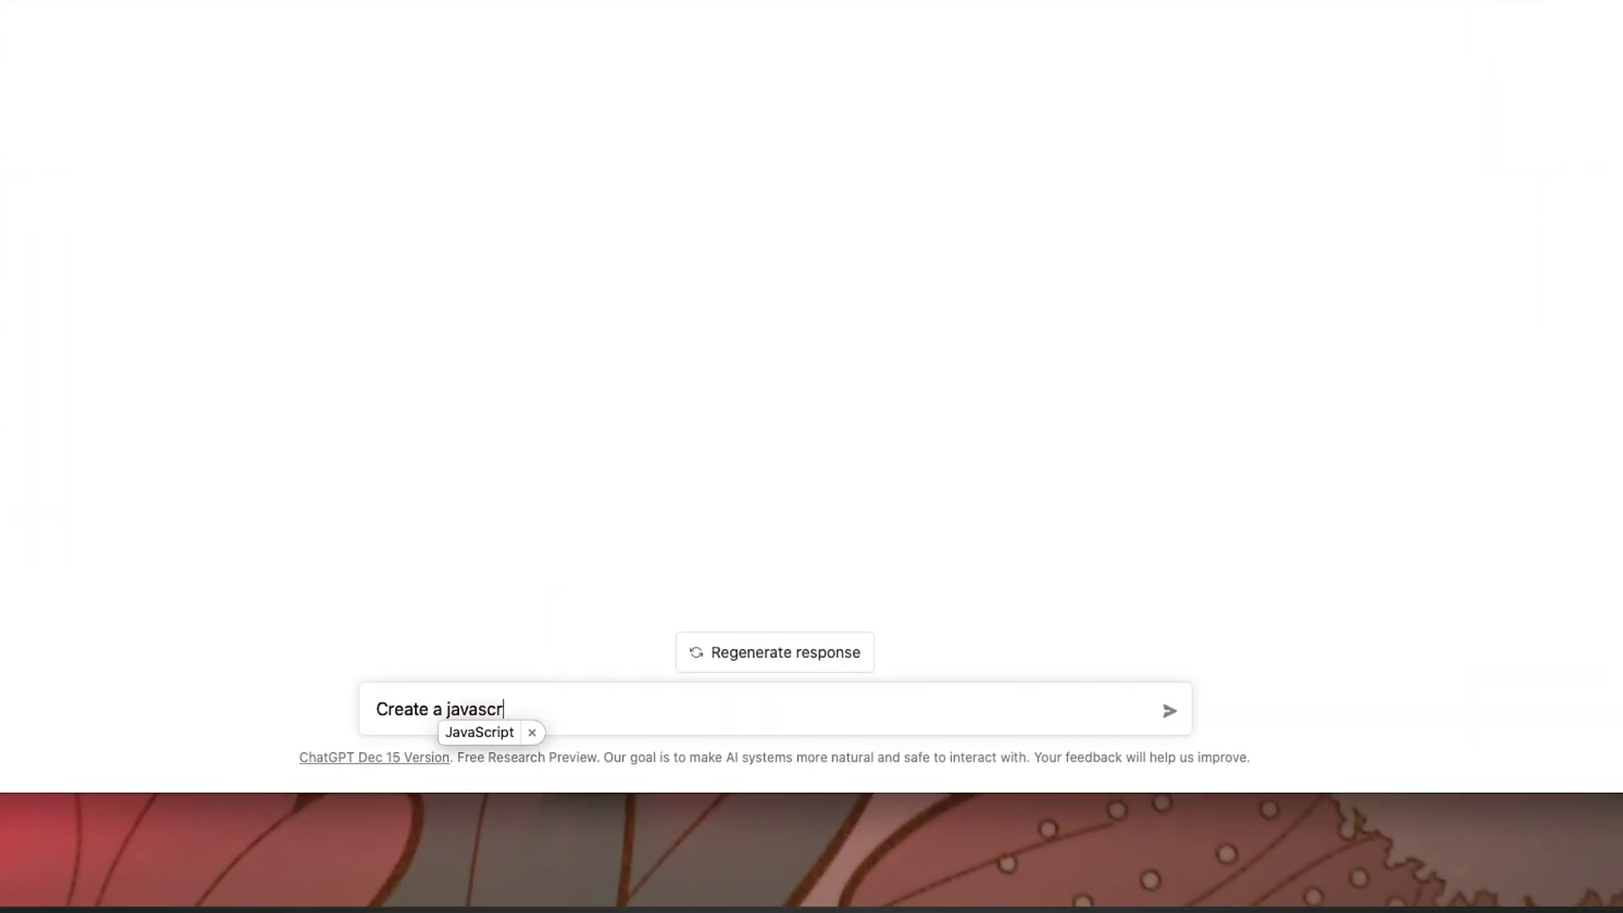
{"action": "type", "text": "ipt fu"}
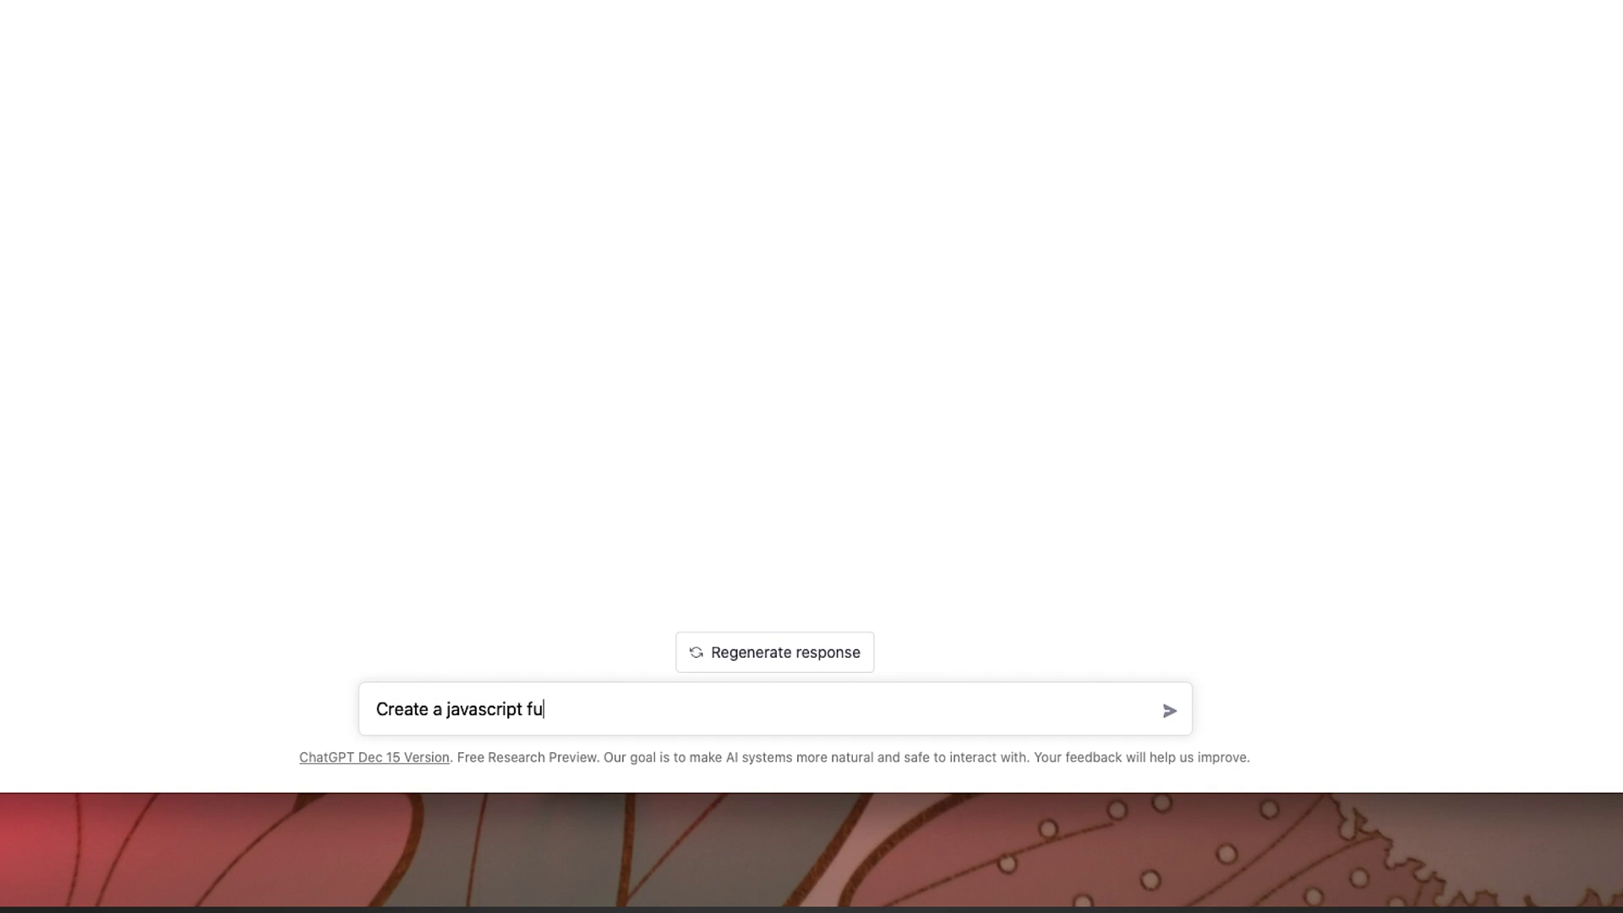
{"action": "type", "text": "nction for finding odd p"}
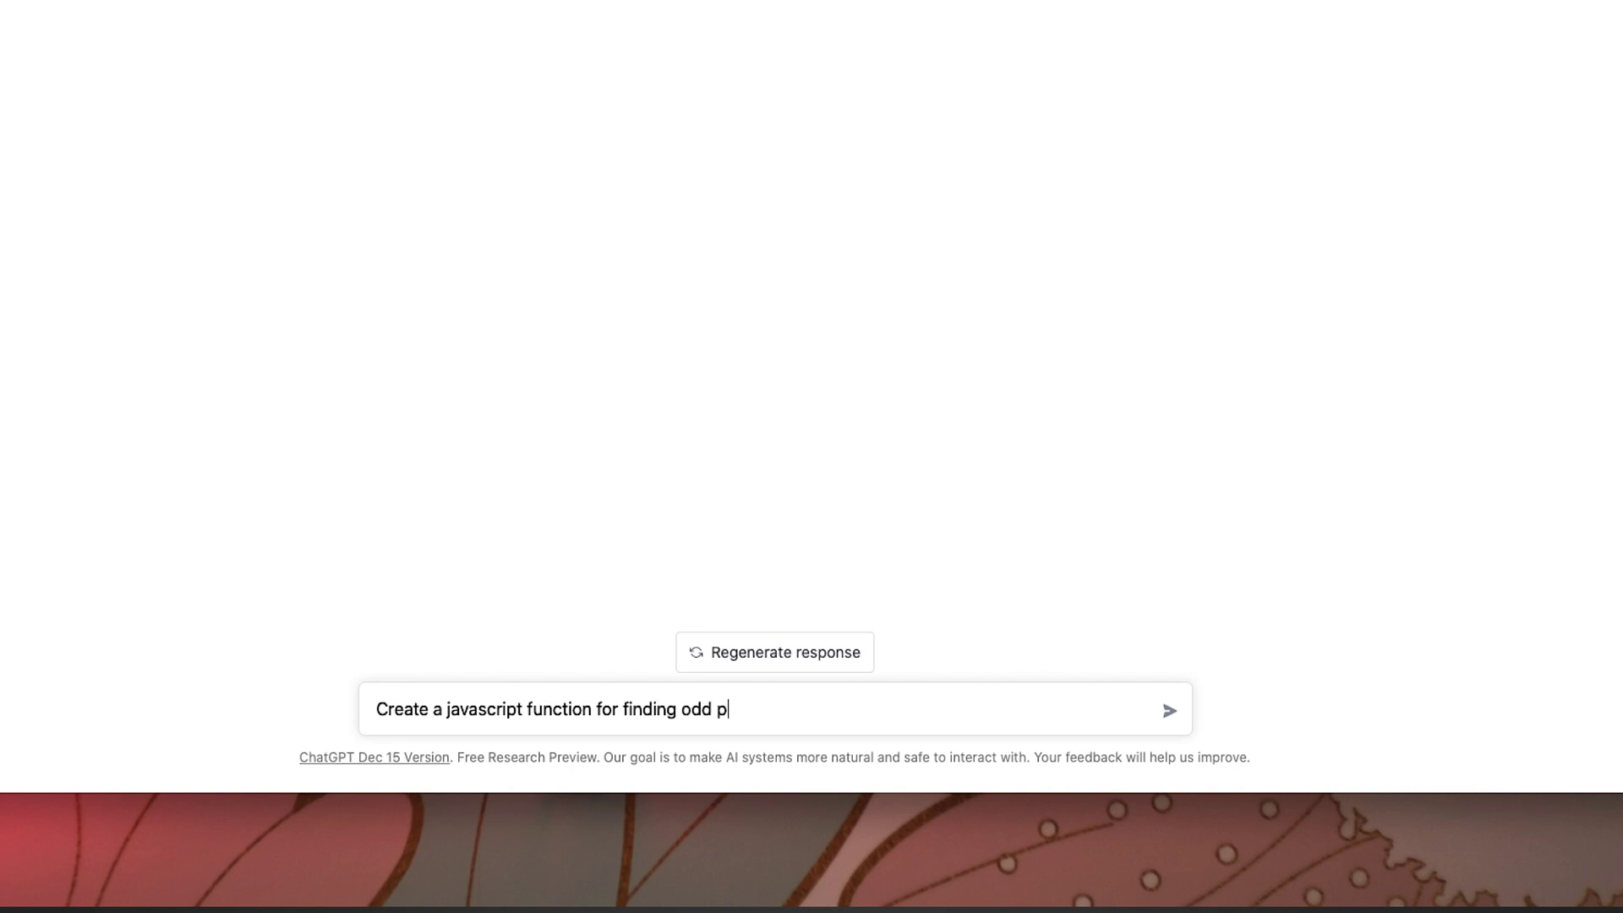
{"action": "key", "text": "BackSpace"}
{"action": "type", "text": "or even number"}
{"action": "key", "text": "Return"}
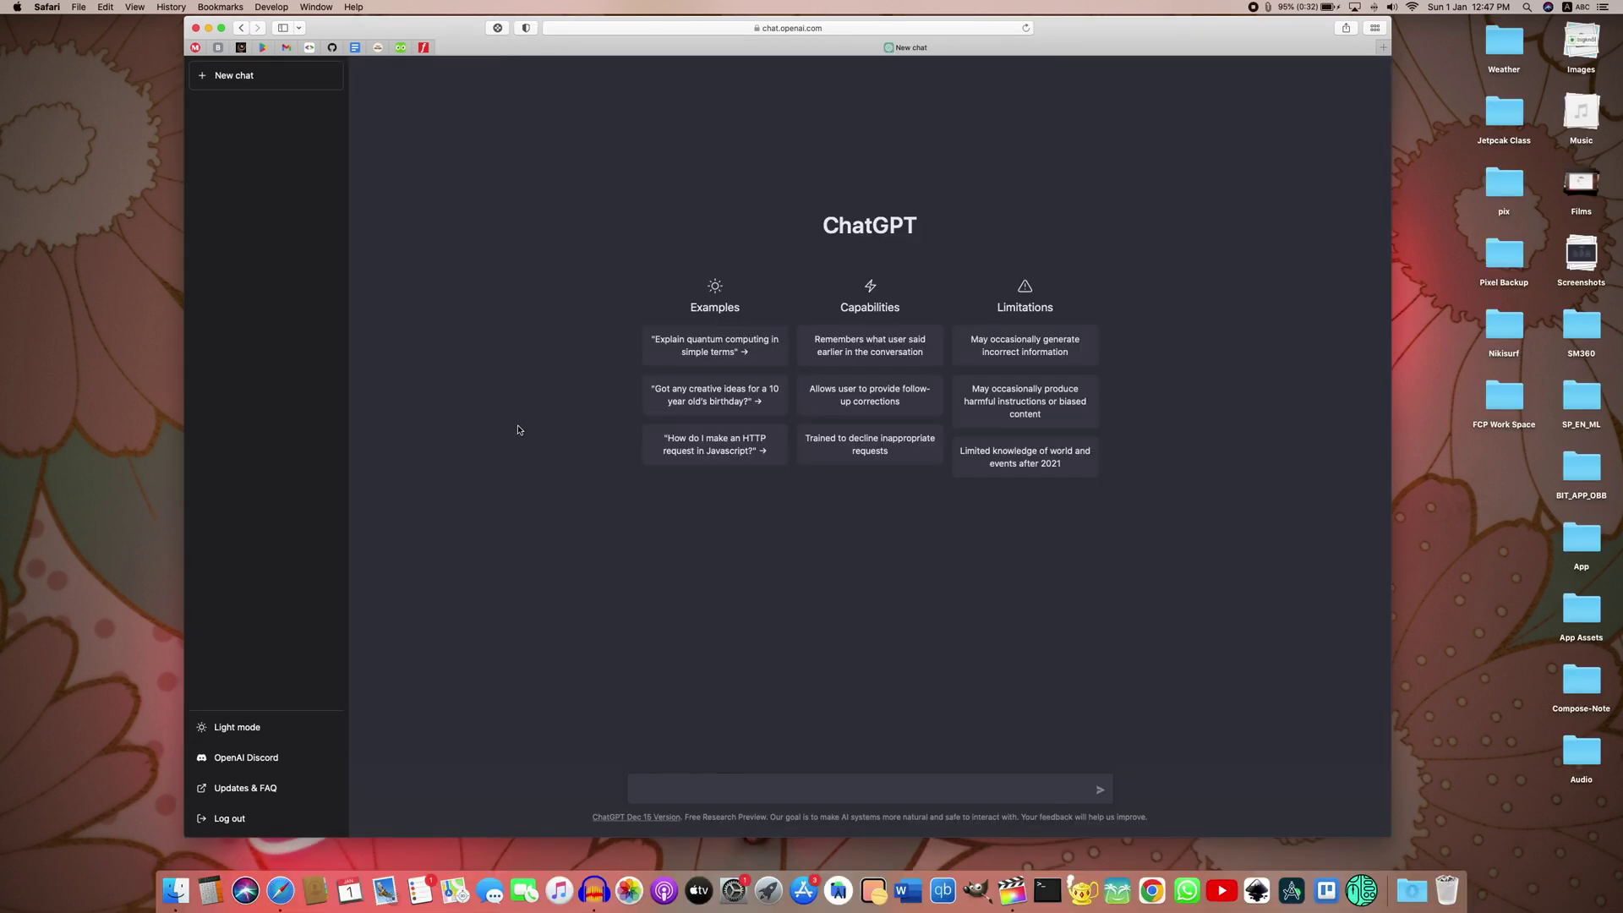
{"action": "left_click", "coordinate": [258, 726]}
{"action": "left_click", "coordinate": [258, 726]}
{"action": "key", "text": "super+Tab"}
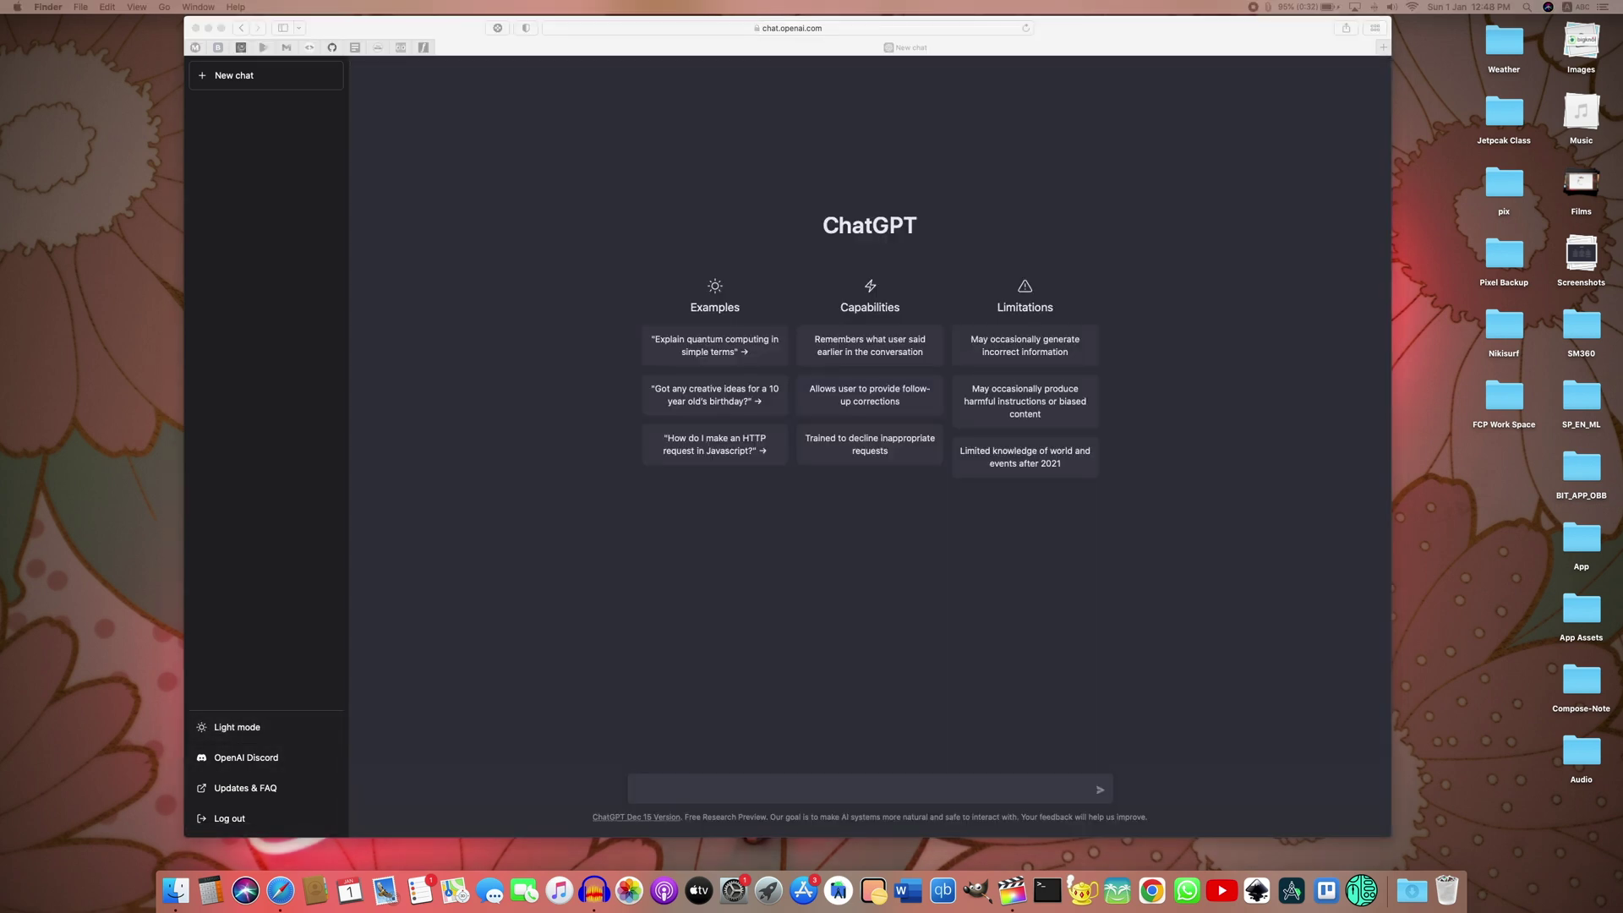
{"action": "left_click", "coordinate": [258, 725]}
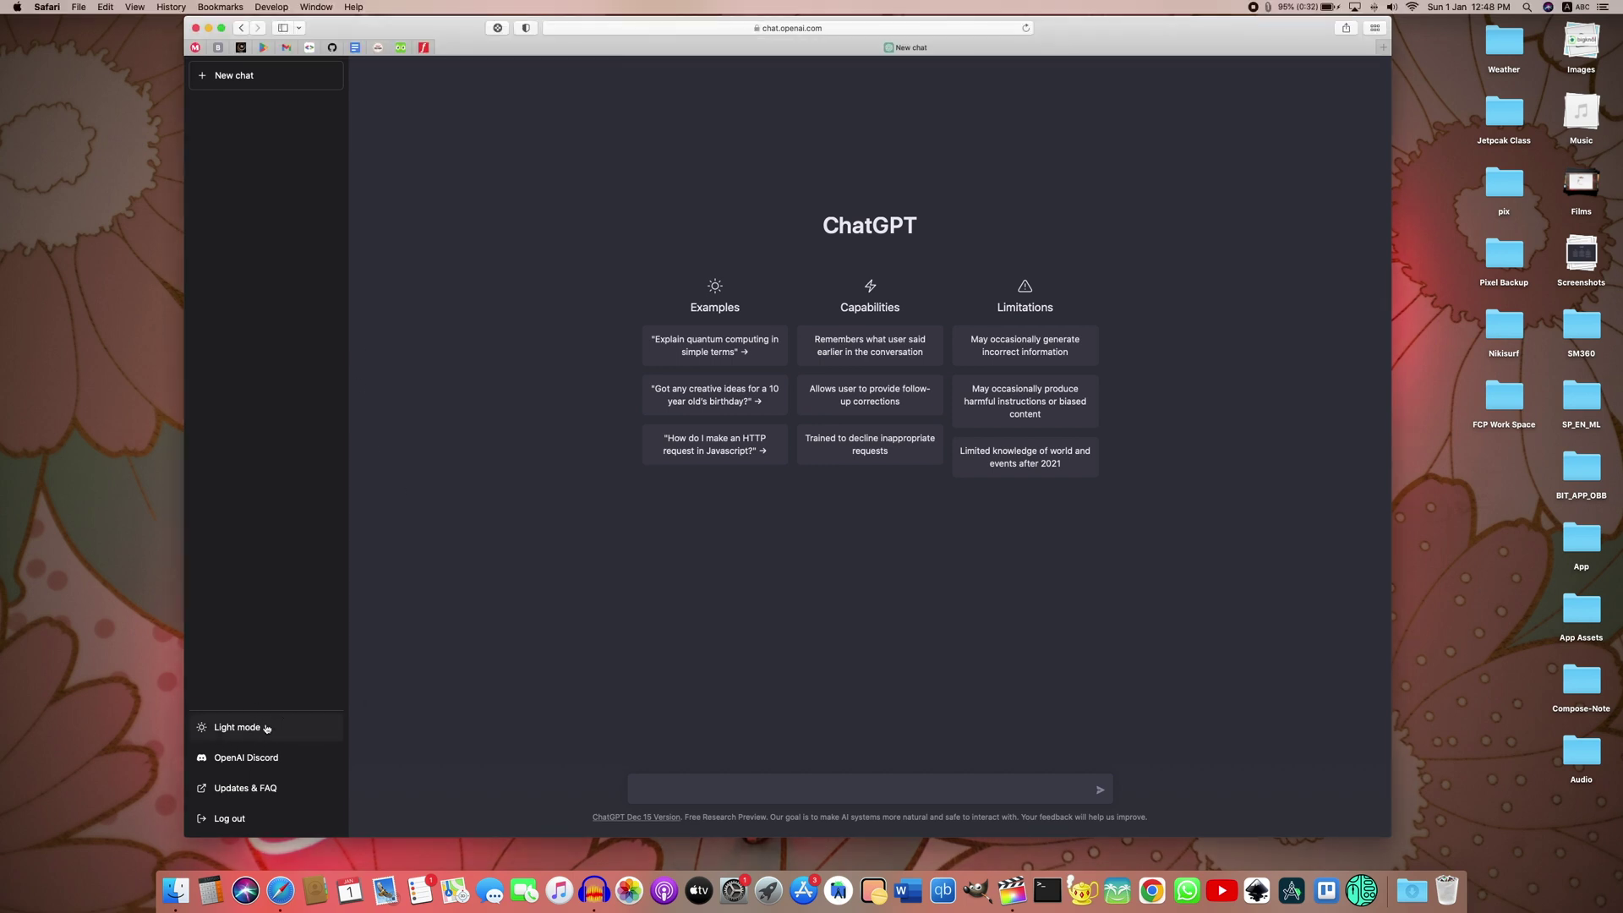
{"action": "left_click", "coordinate": [265, 728]}
{"action": "left_click", "coordinate": [306, 732]}
Step: Send the prompt 'Make a youtube Script for Inflation'
{"action": "type", "text": "Make a yo"}
{"action": "type", "text": "utube Sct"}
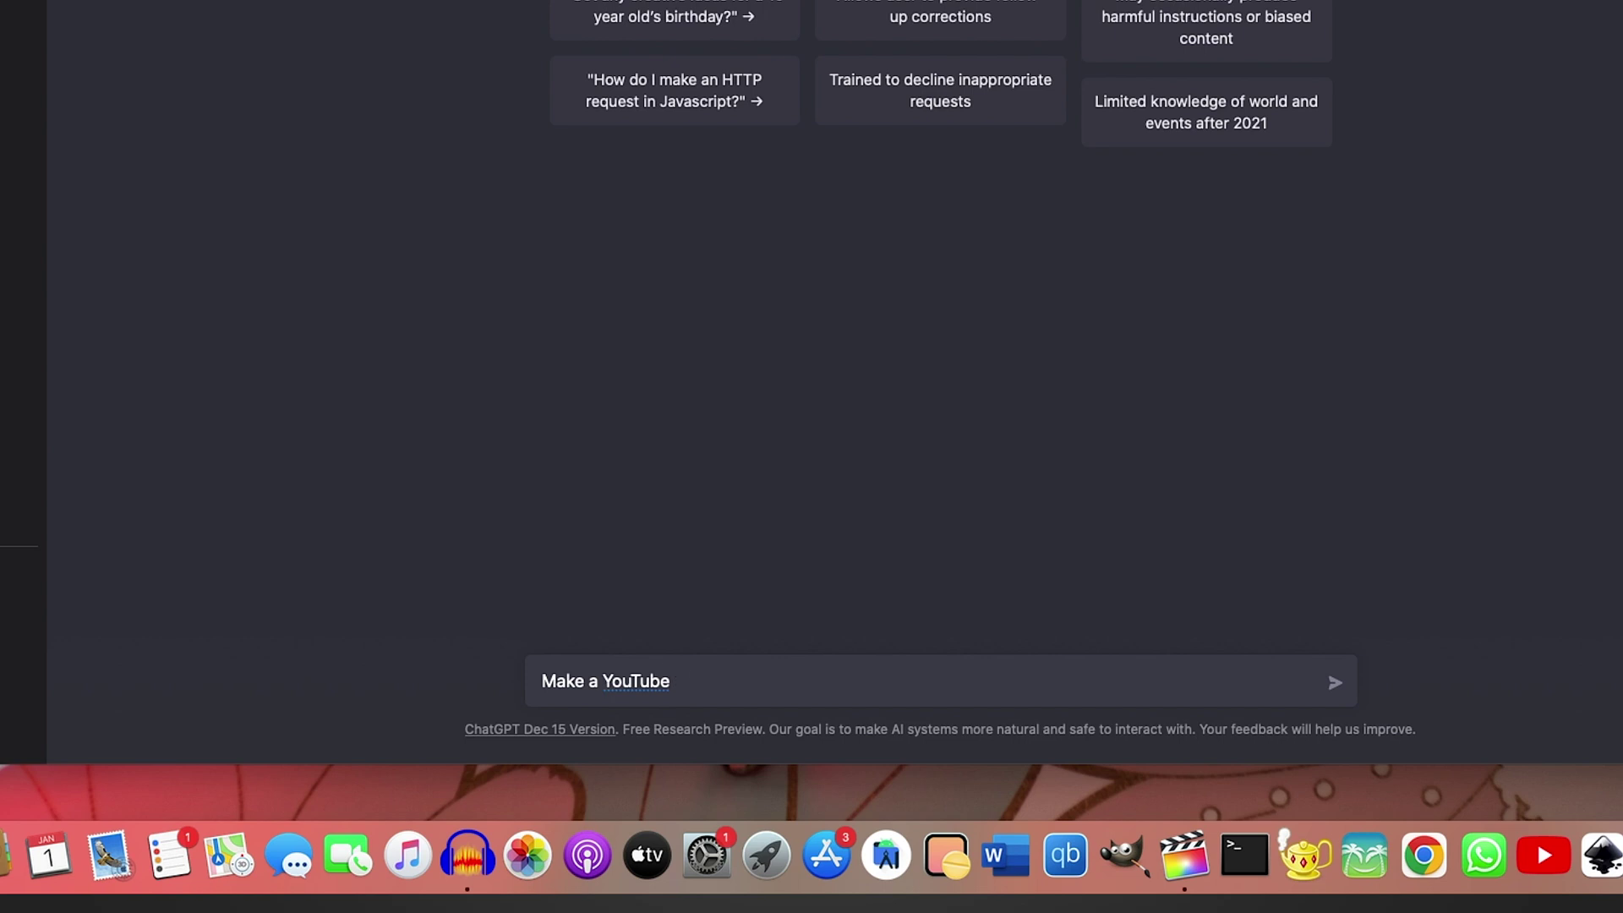
{"action": "key", "text": "BackSpace"}
{"action": "type", "text": "ript for"}
{"action": "type", "text": "Inflation"}
{"action": "key", "text": "Return"}
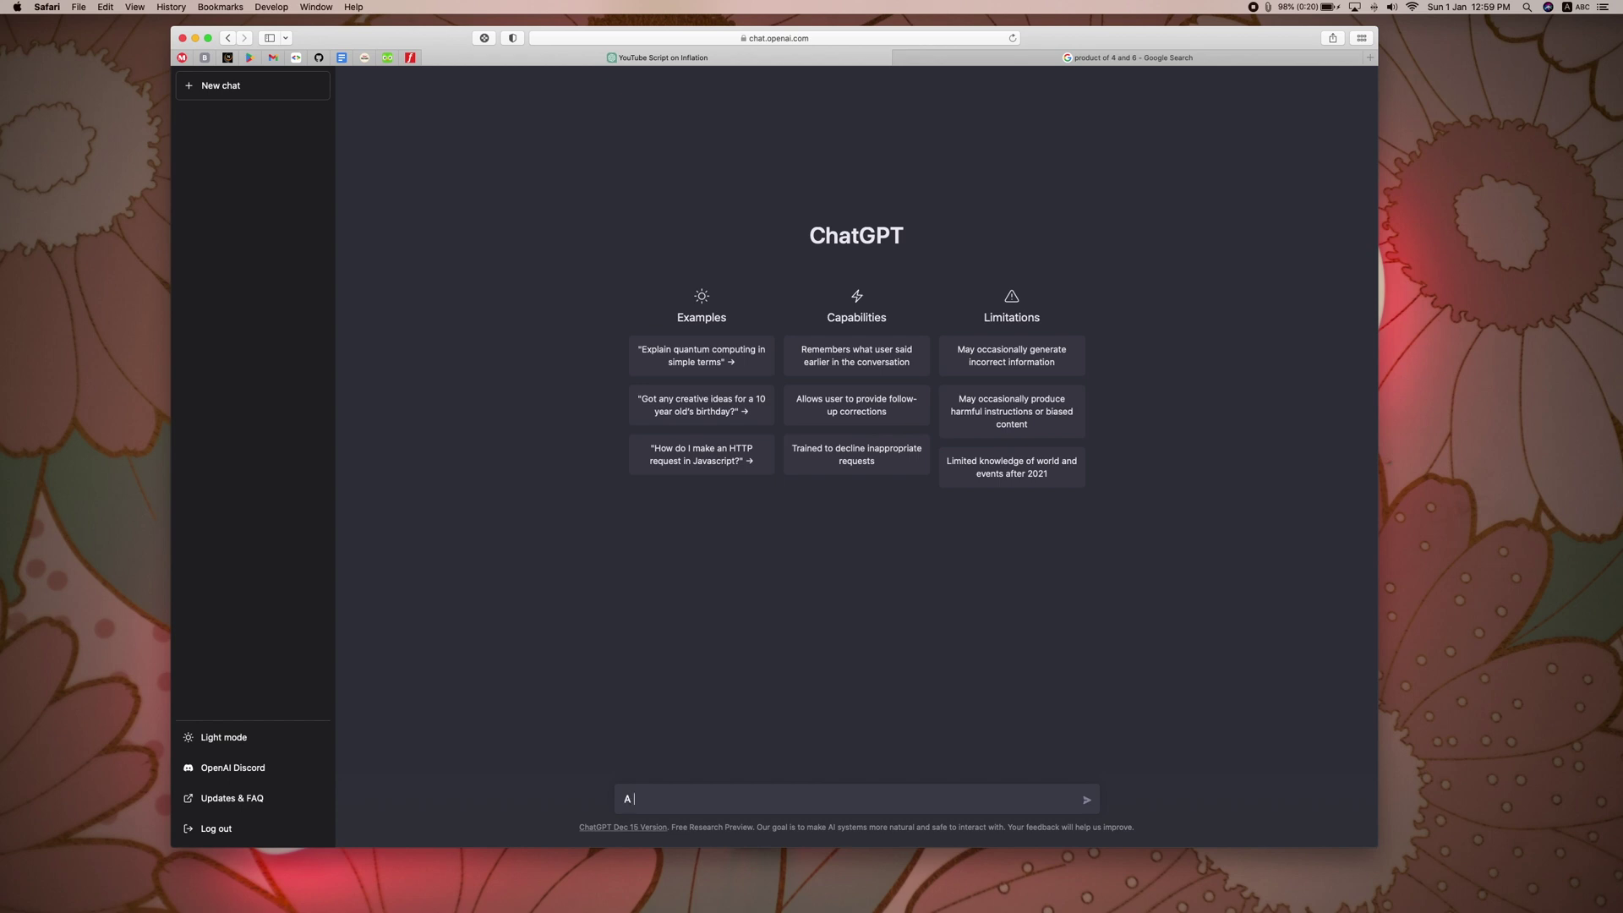
Step: Ask 'A = 10, B = 65 What is the product of A and B ?' and receive 650
{"action": "type", "text": "= "}
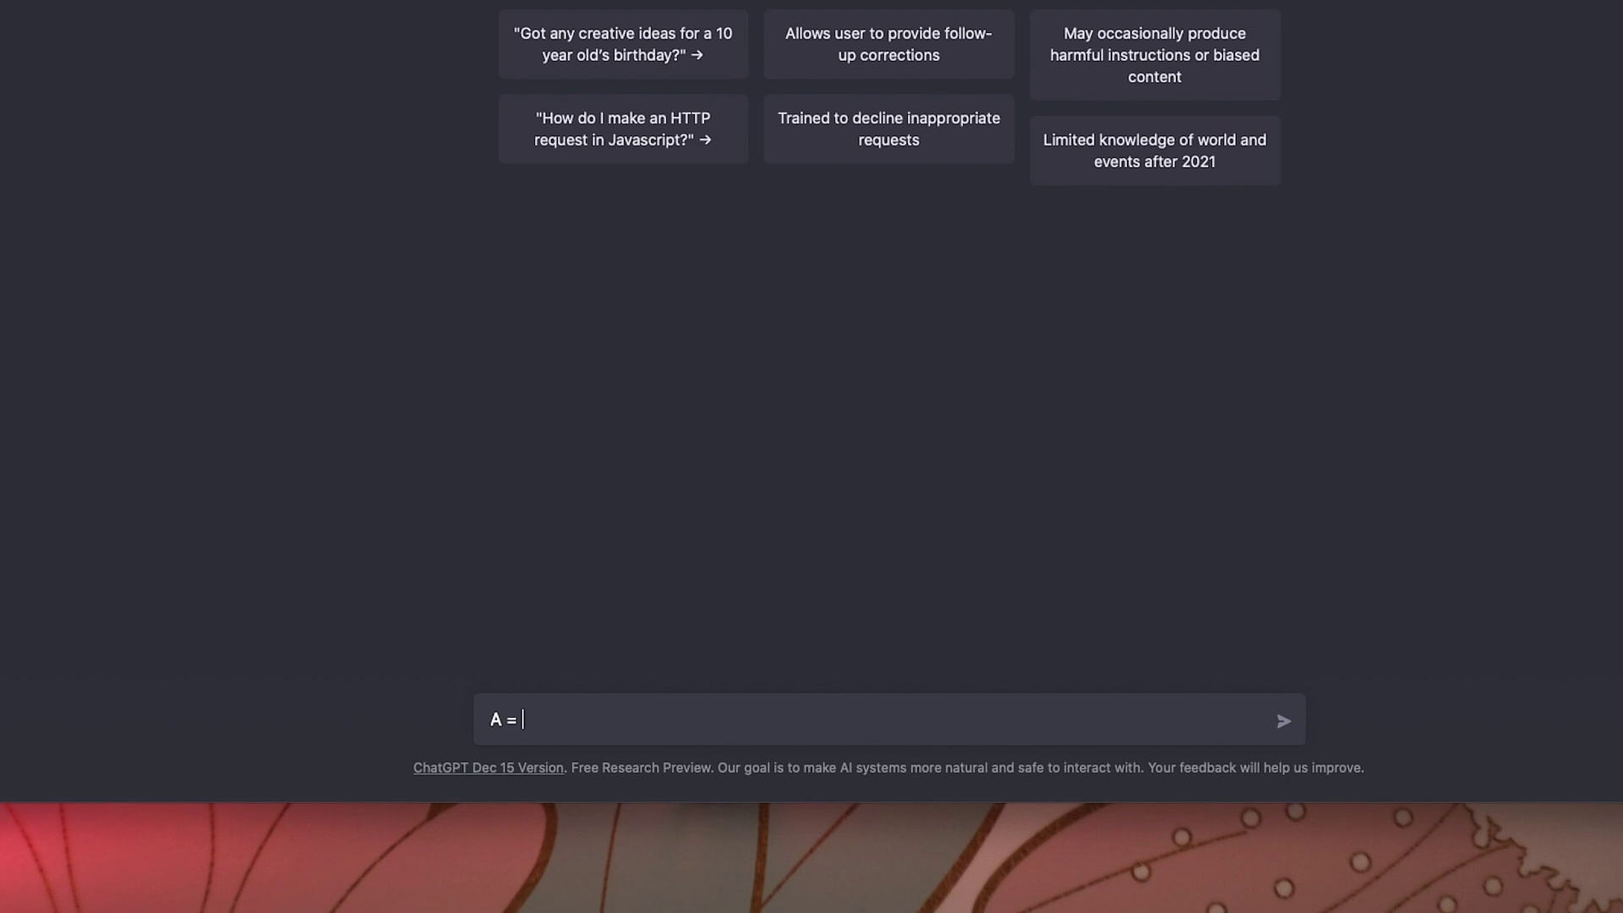
{"action": "type", "text": "10, B = 65"}
{"action": "type", "text": "What is "}
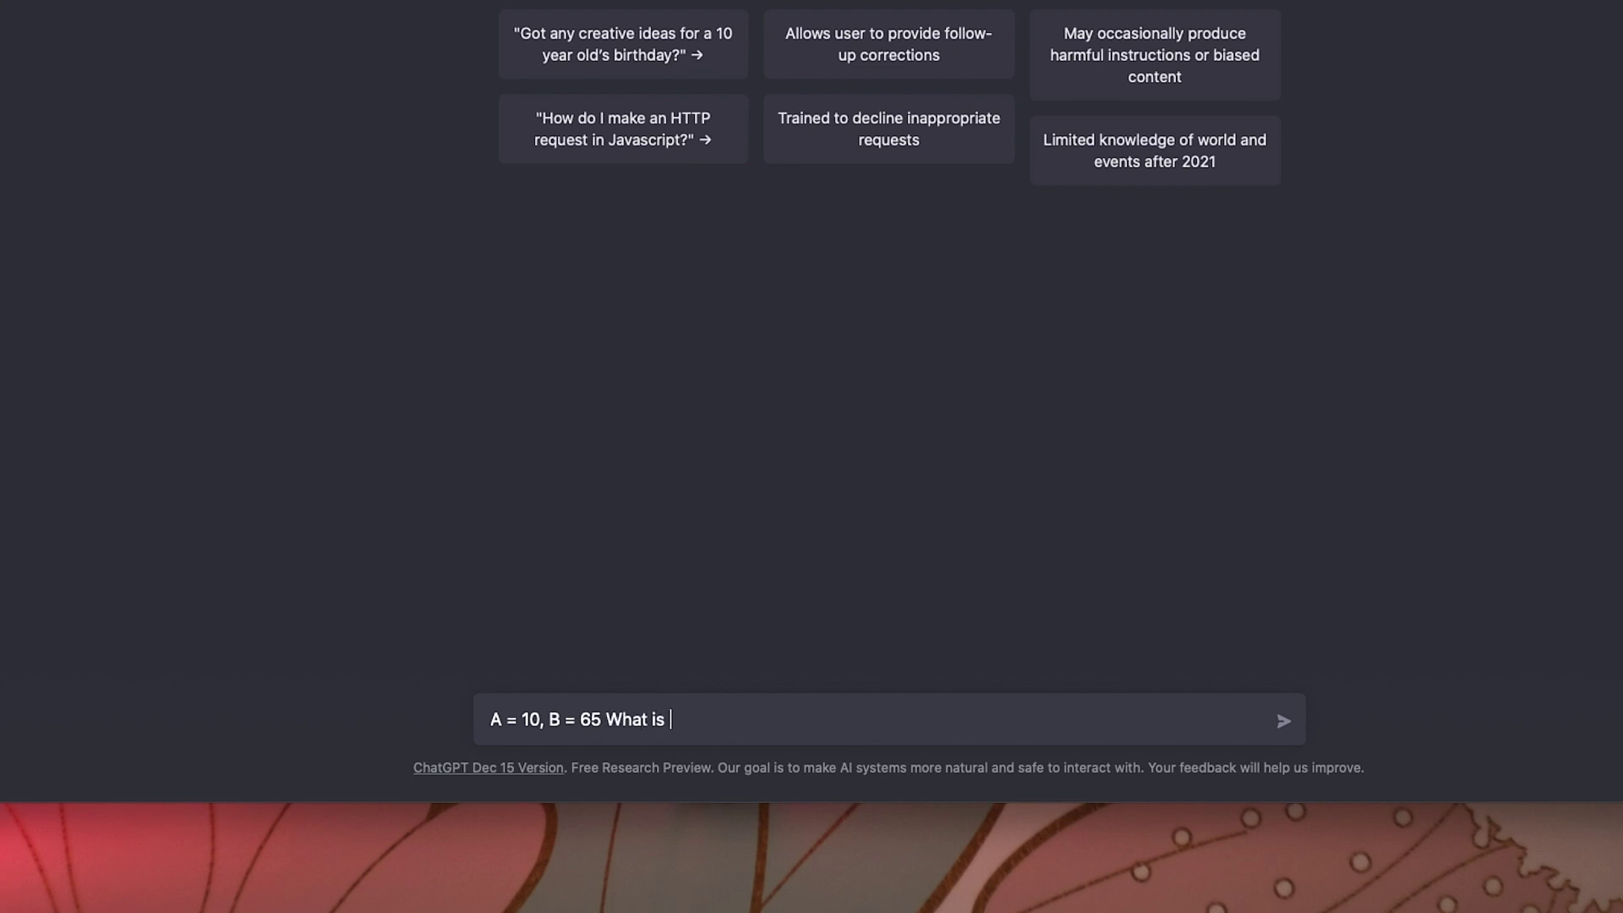
{"action": "type", "text": "the product"}
{"action": "type", "text": " of A"}
{"action": "type", "text": " na"}
{"action": "key", "text": "BackSpace"}
{"action": "key", "text": "BackSpace"}
{"action": "type", "text": "and"}
{"action": "type", "text": " B"}
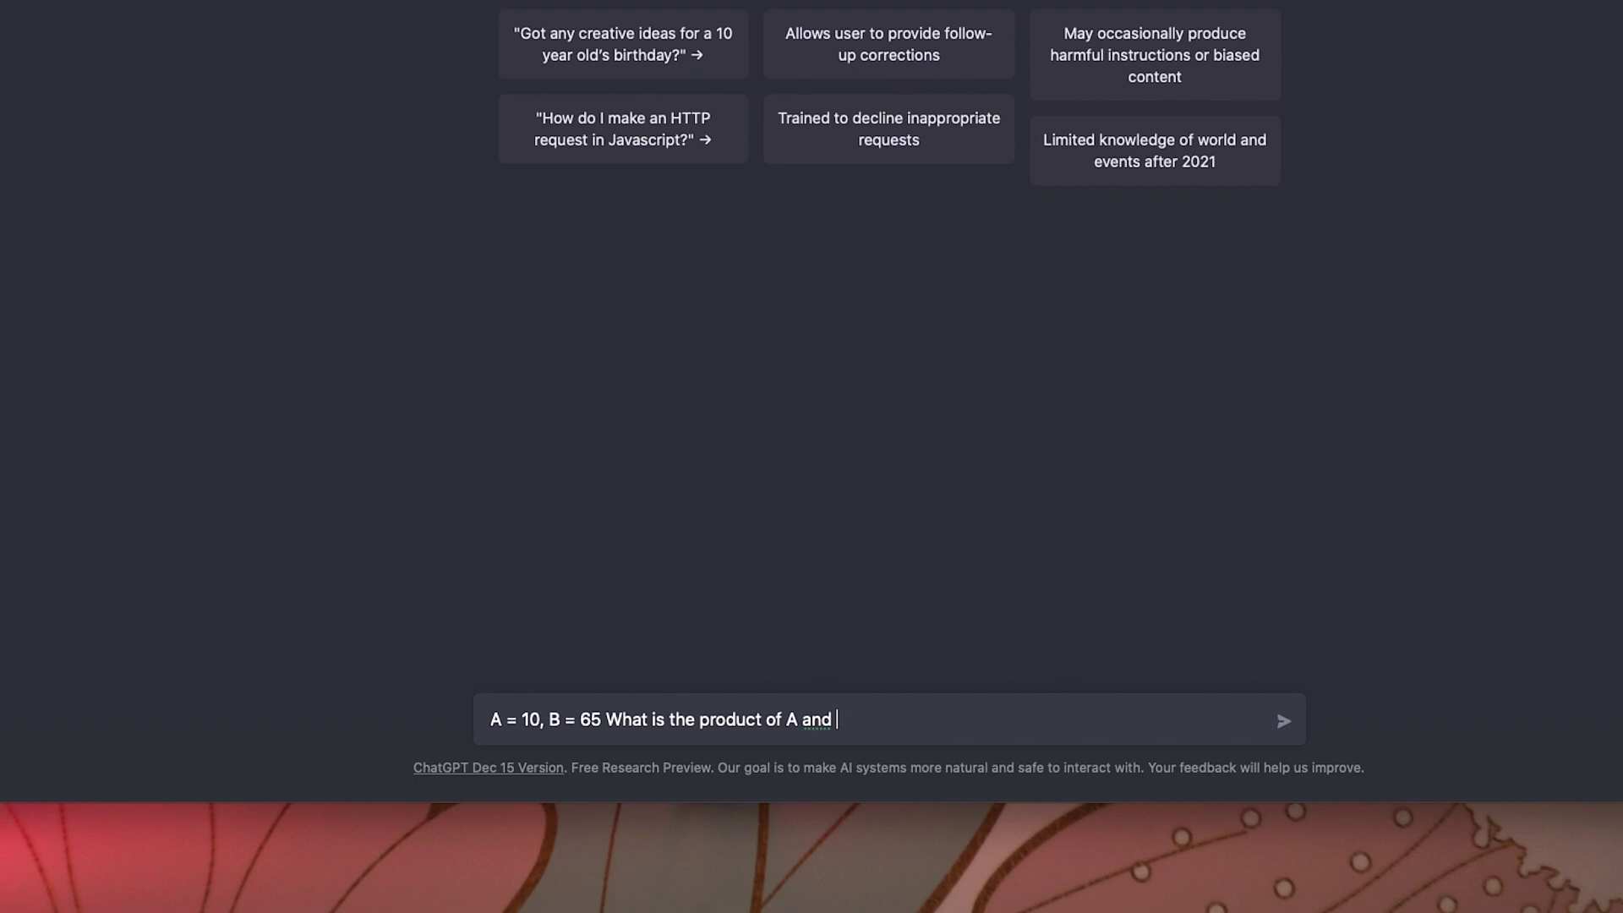
{"action": "type", "text": " ?"}
{"action": "key", "text": "Return"}
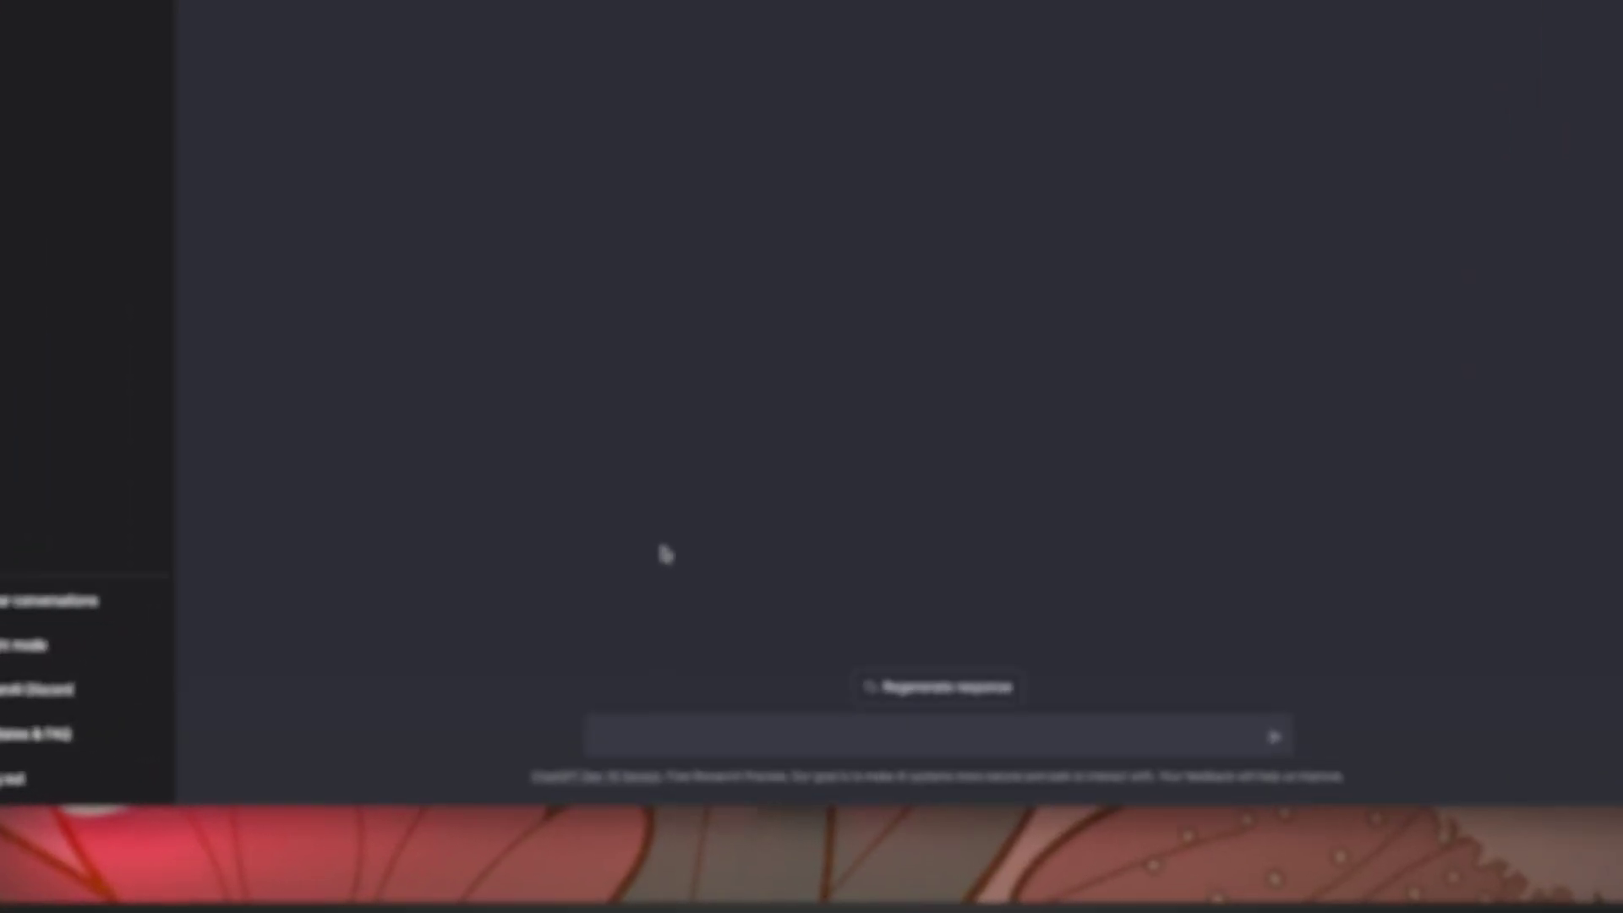
Step: Reply 'It was actually 6500' to dispute the product answer
{"action": "type", "text": "It was"}
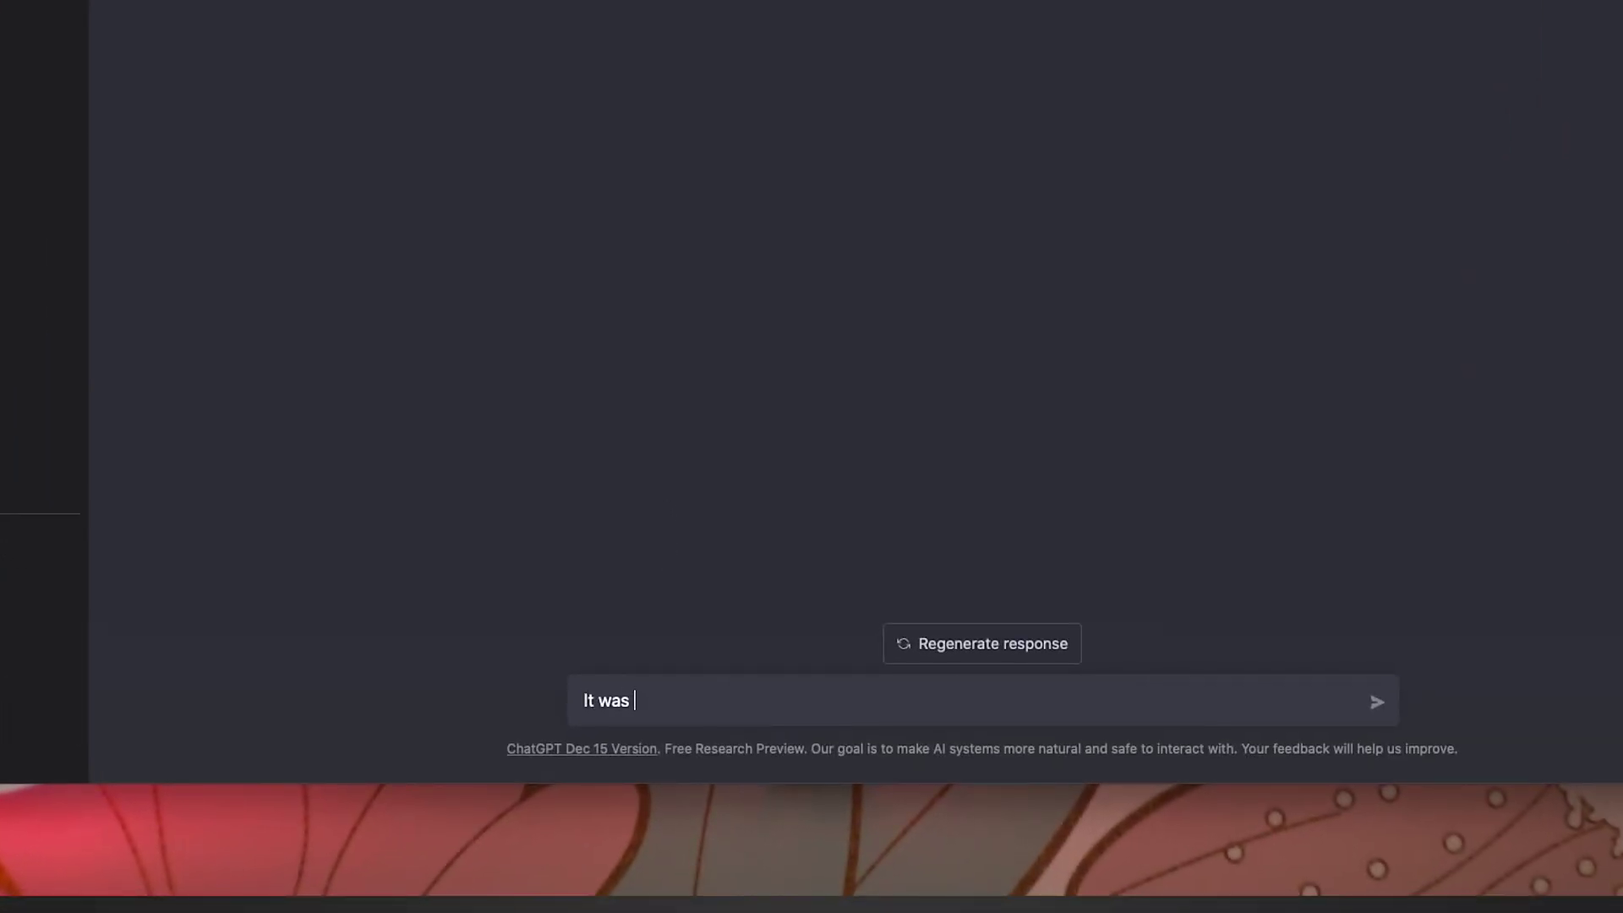
{"action": "type", "text": " actually 6500"}
{"action": "key", "text": "Return"}
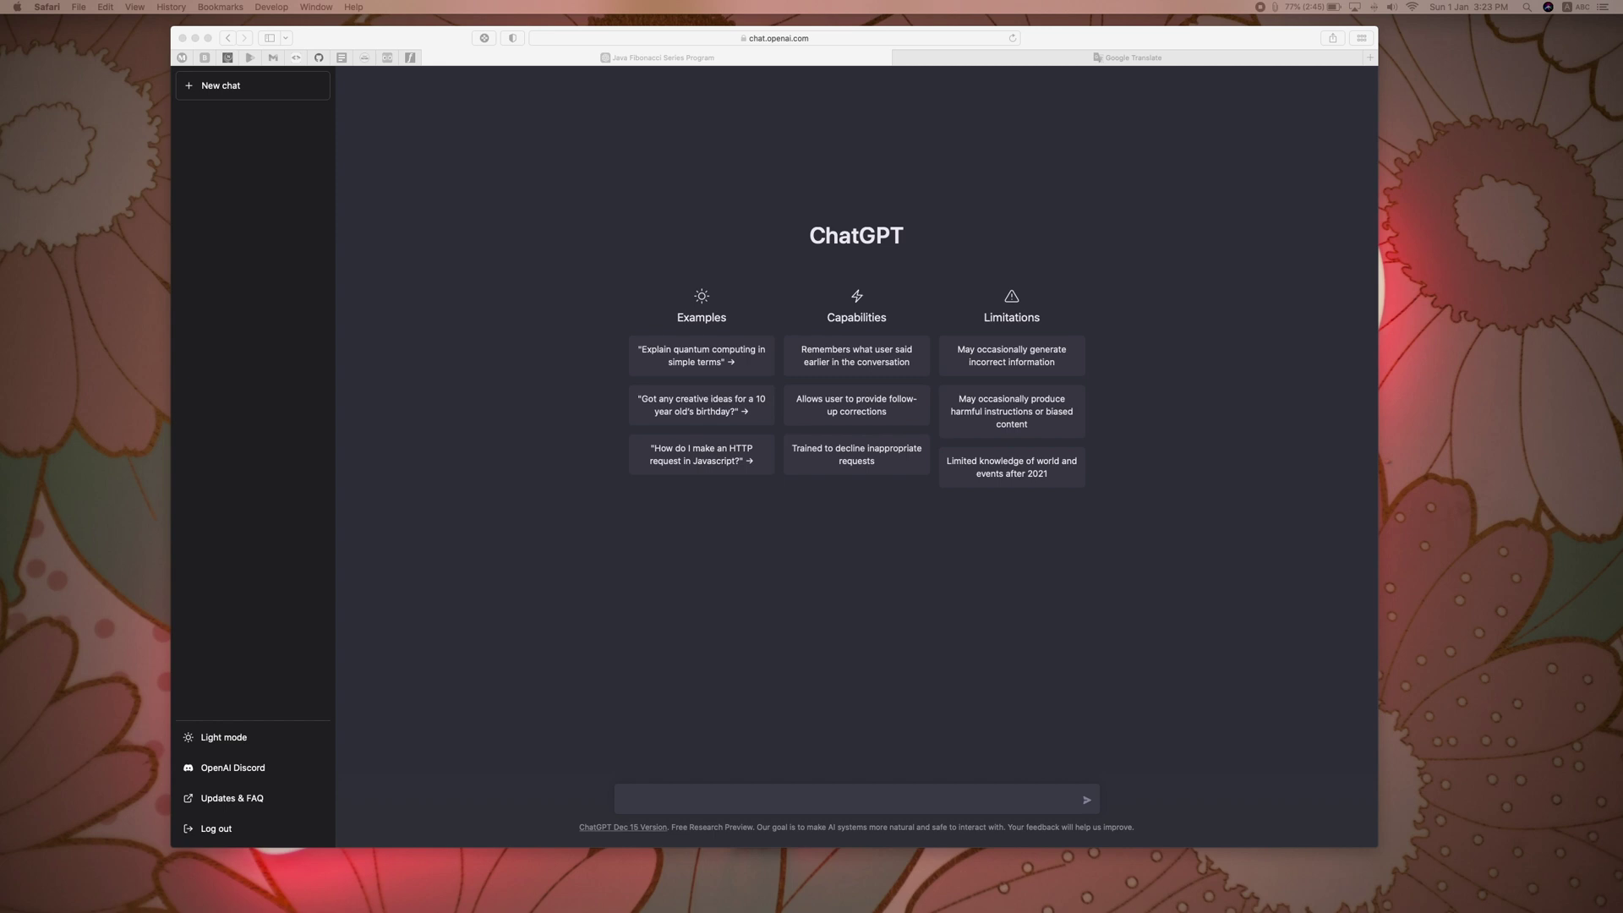
Step: Send the prompt 'Create a program for generating Fibonacci series in Java'
{"action": "left_click", "coordinate": [664, 796]}
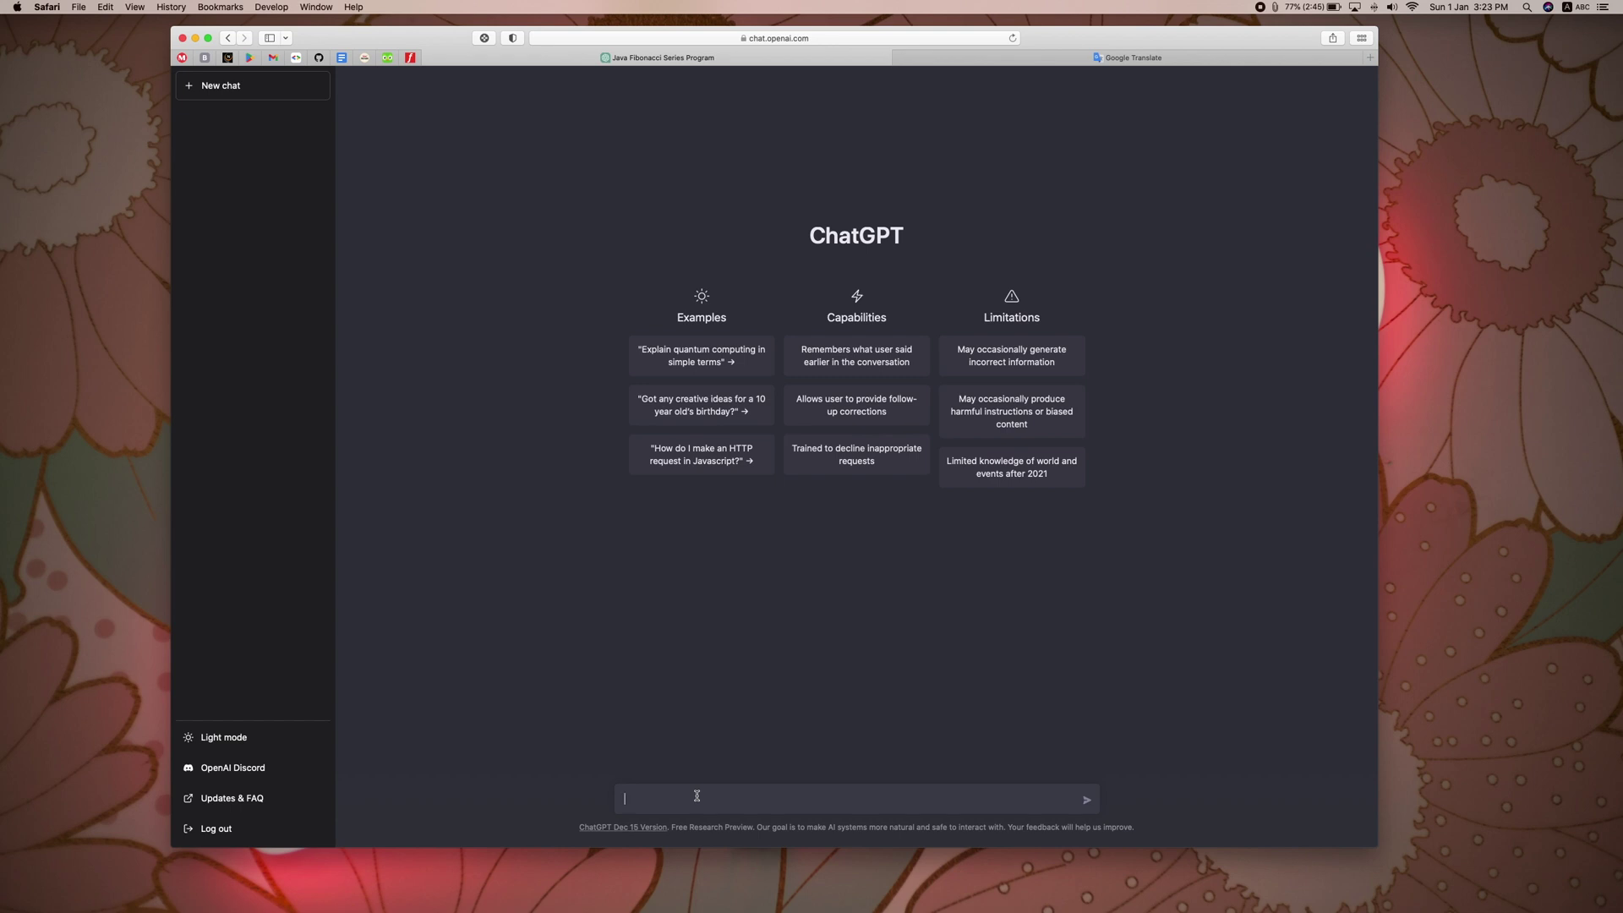
{"action": "type", "text": "Create a progr"}
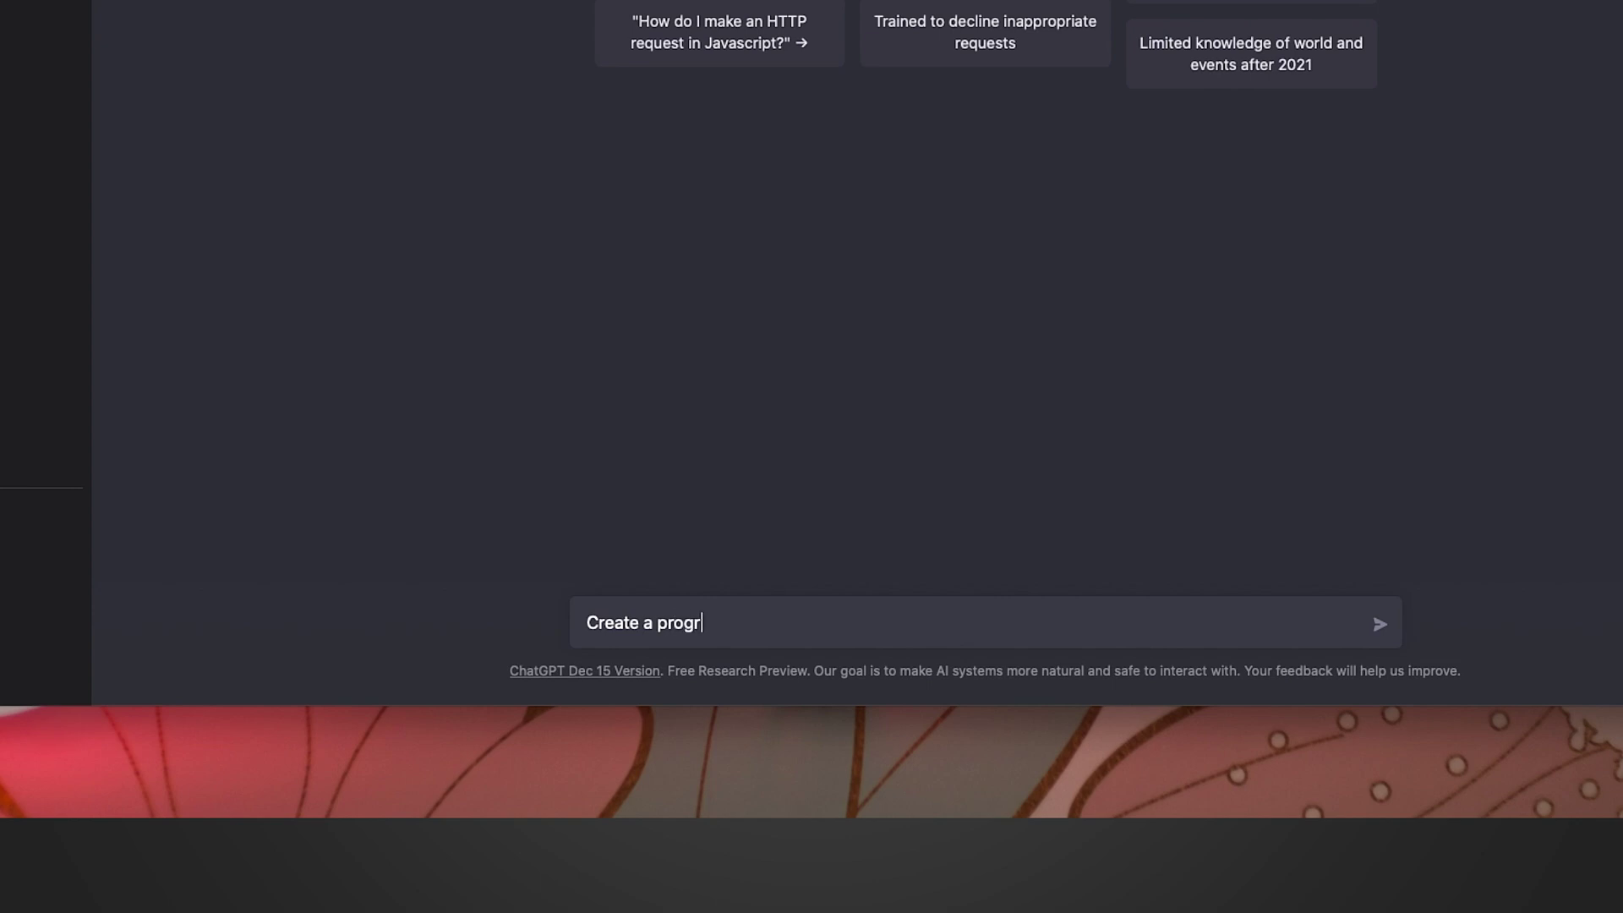
{"action": "type", "text": "am,"}
{"action": "key", "text": "BackSpace"}
{"action": "type", "text": "fp"}
{"action": "key", "text": "BackSpace"}
{"action": "key", "text": "BackSpace"}
{"action": "type", "text": "or generating "}
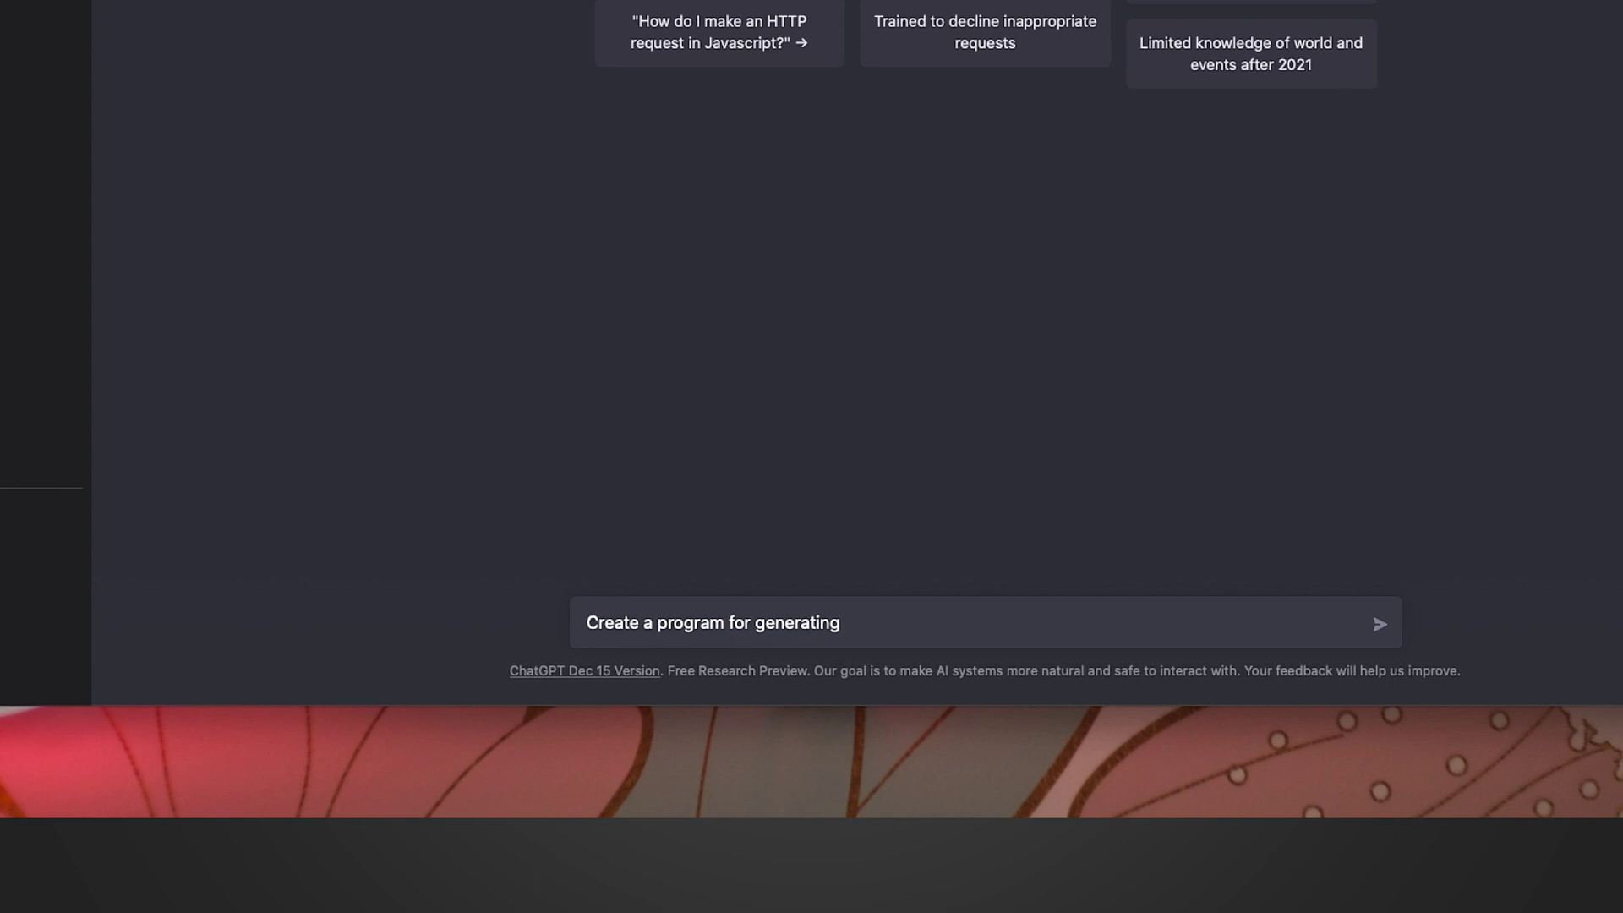
{"action": "type", "text": "Fibonacci series o"}
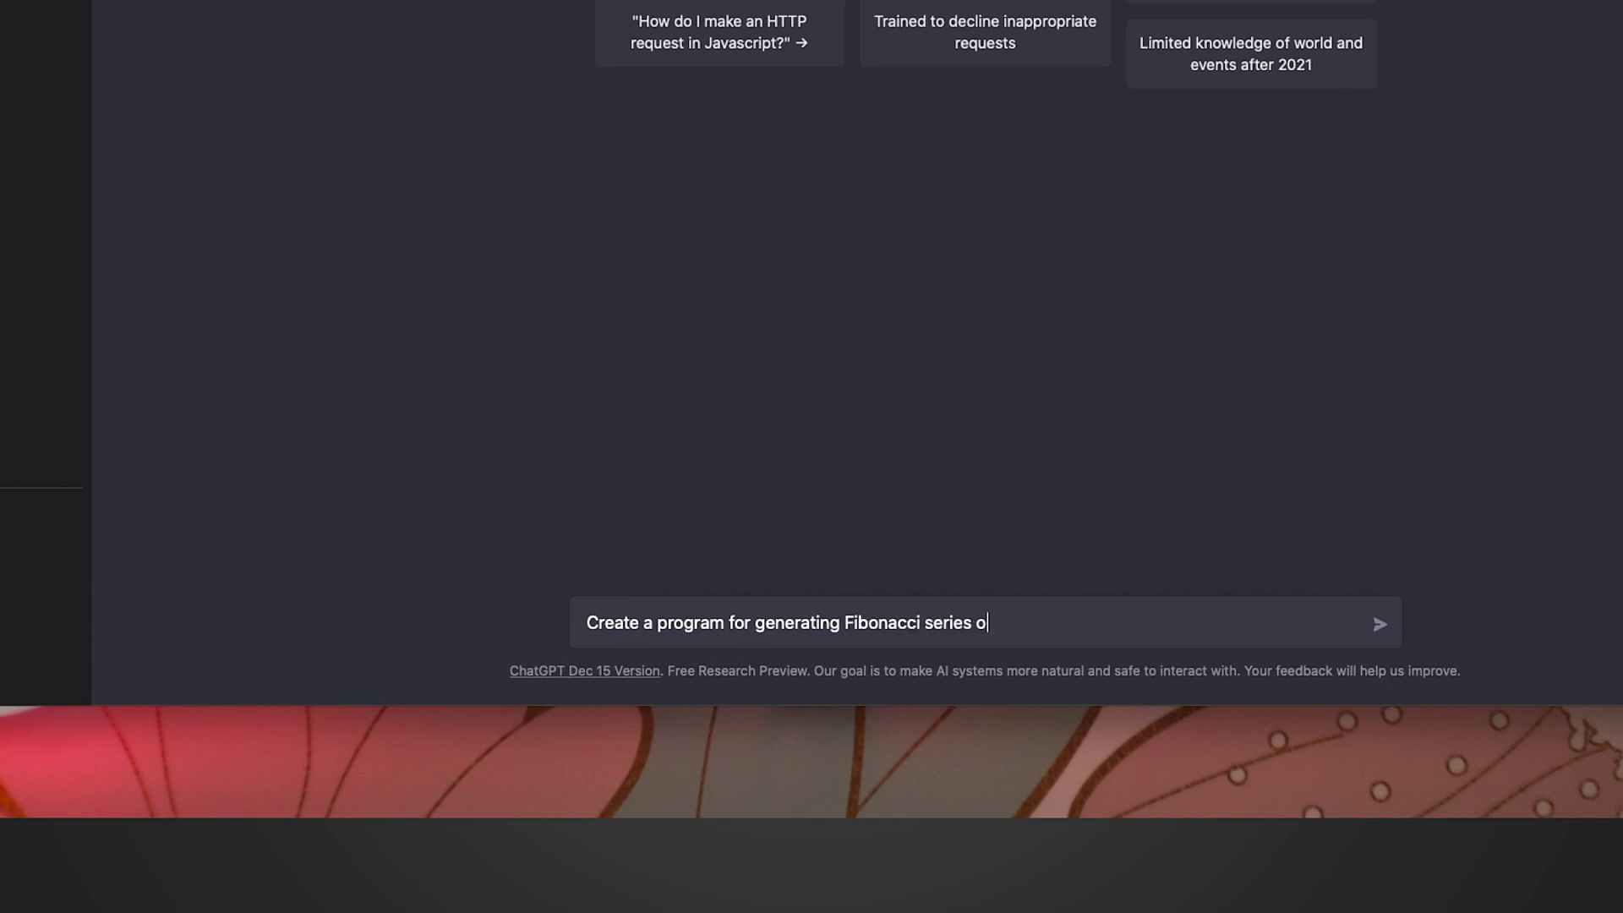
{"action": "key", "text": "BackSpace"}
{"action": "type", "text": "in Java"}
{"action": "key", "text": "Return"}
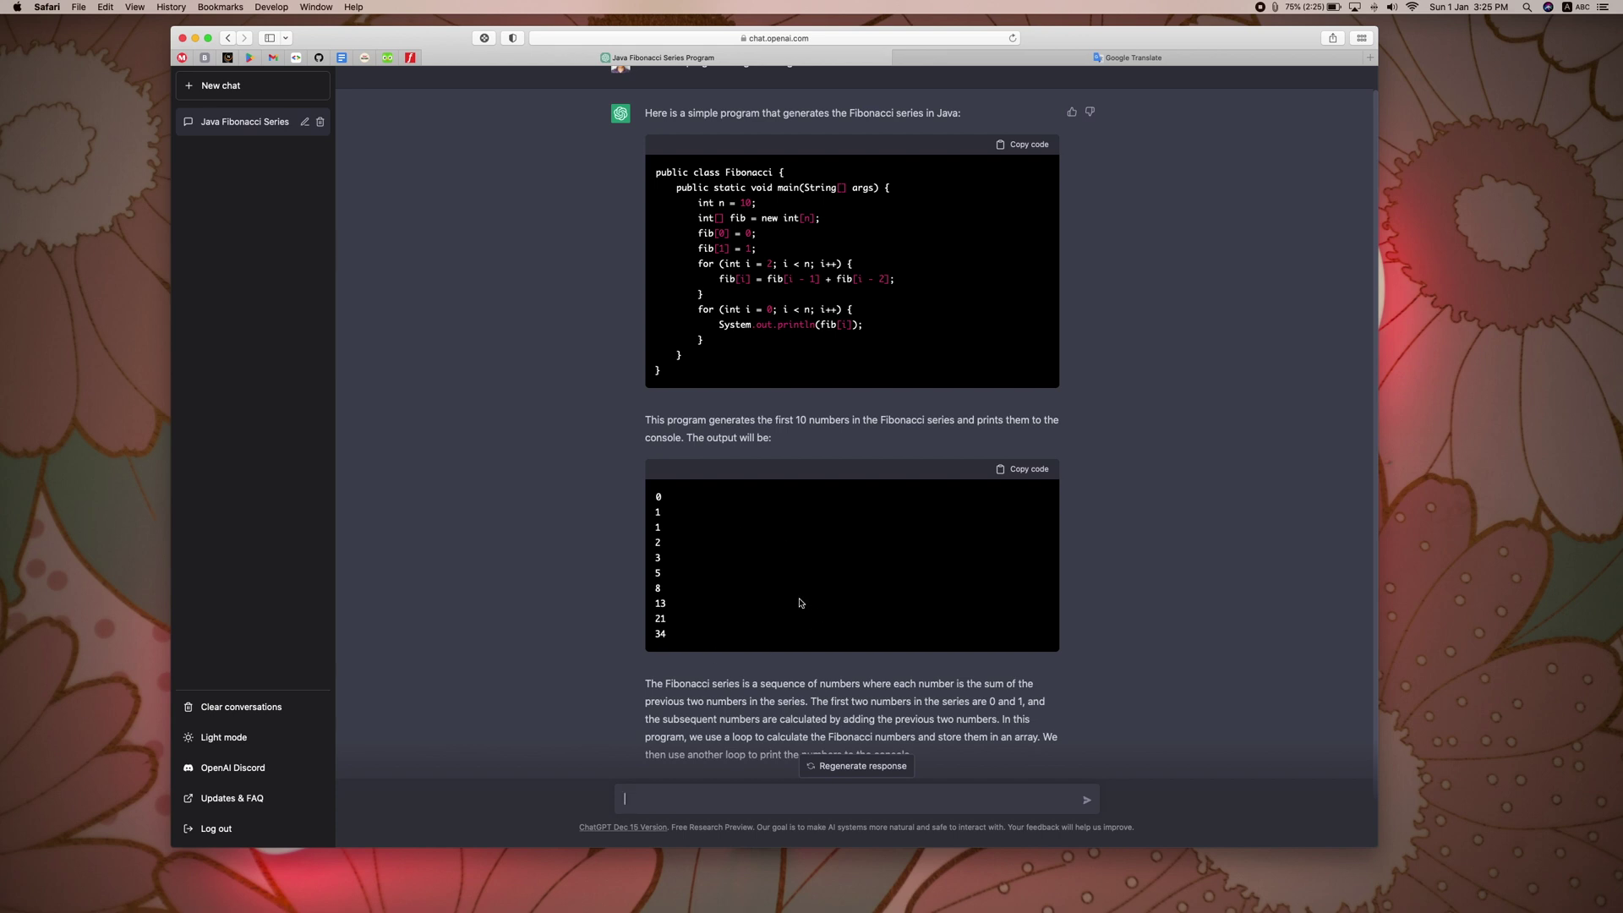
Step: Regenerate the Java Fibonacci answer twice, then begin deleting the Java Fibonacci Series chat
{"action": "left_click", "coordinate": [862, 767]}
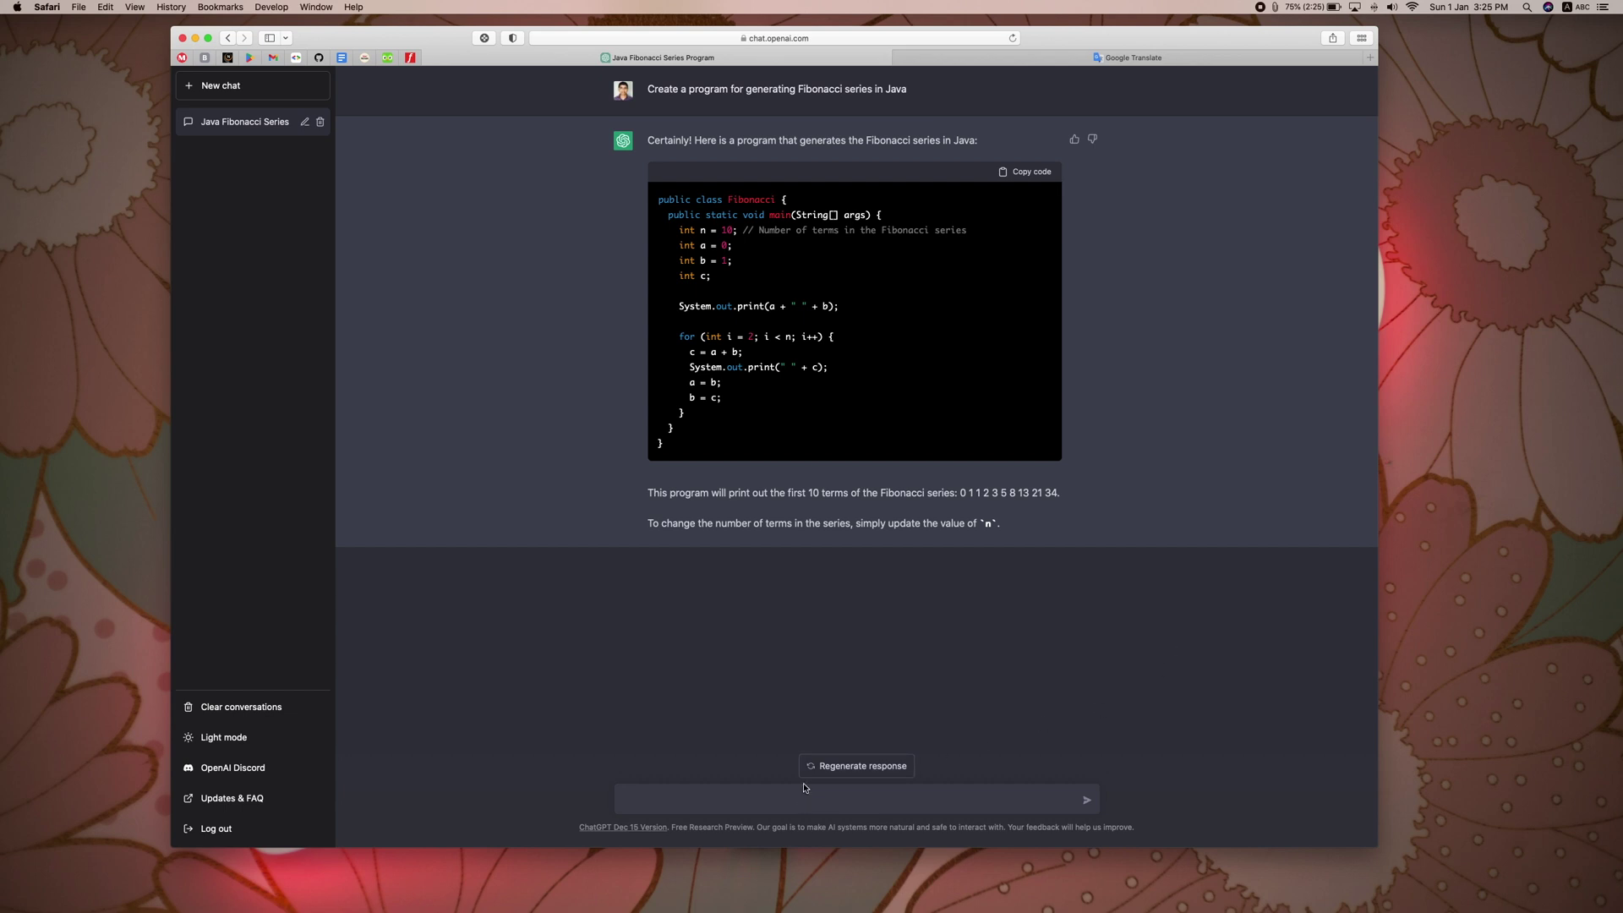
{"action": "left_click", "coordinate": [842, 769]}
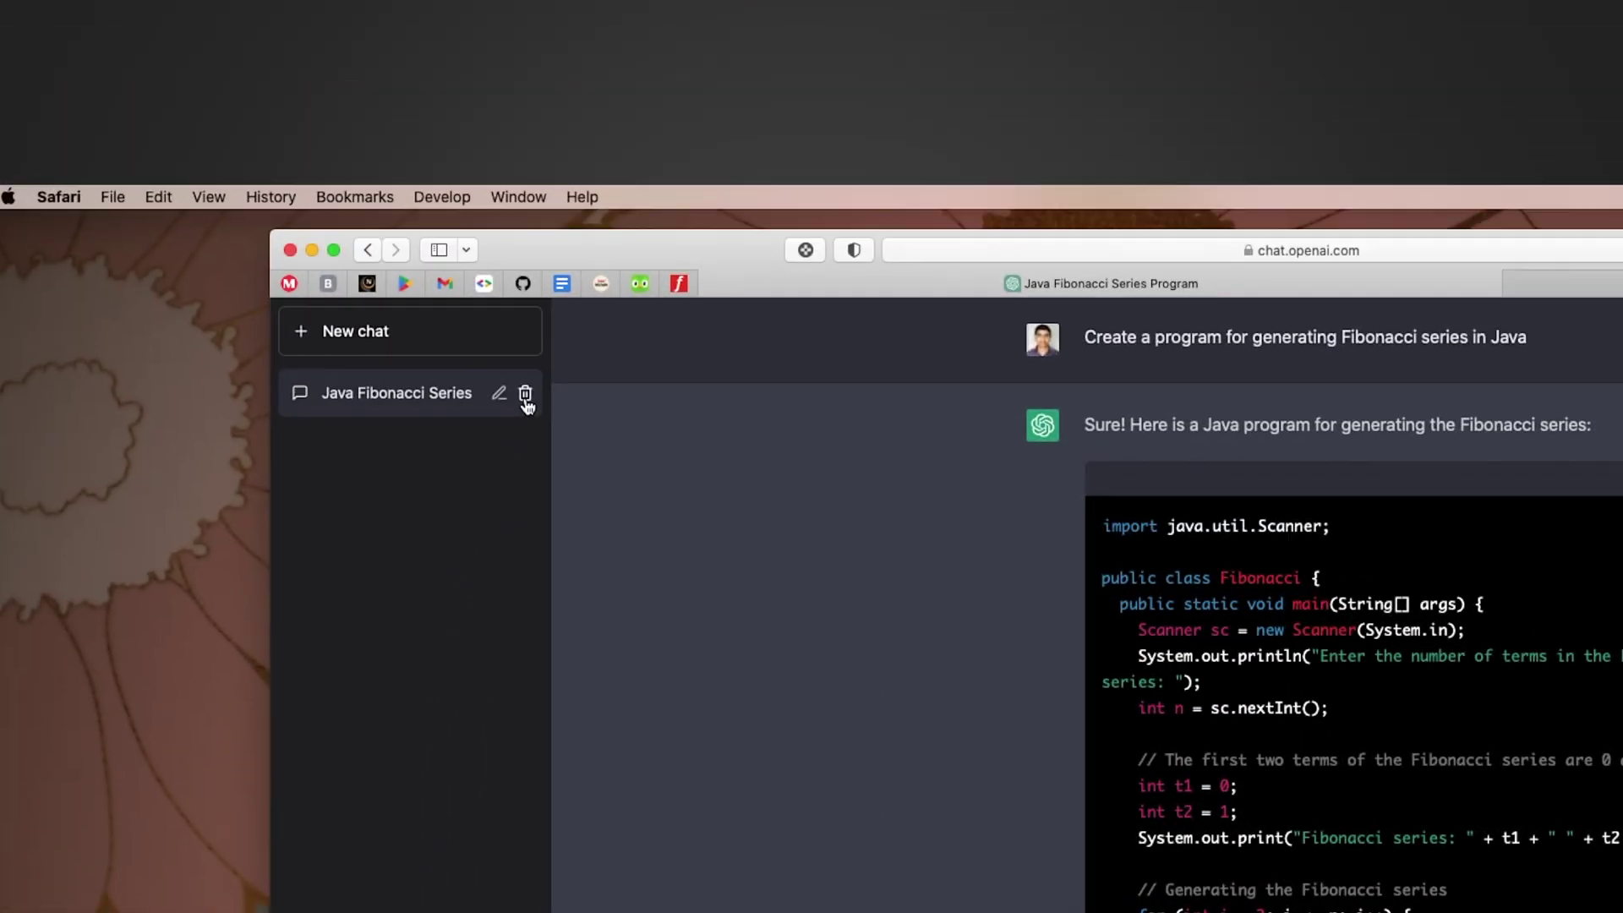
{"action": "left_click", "coordinate": [524, 393]}
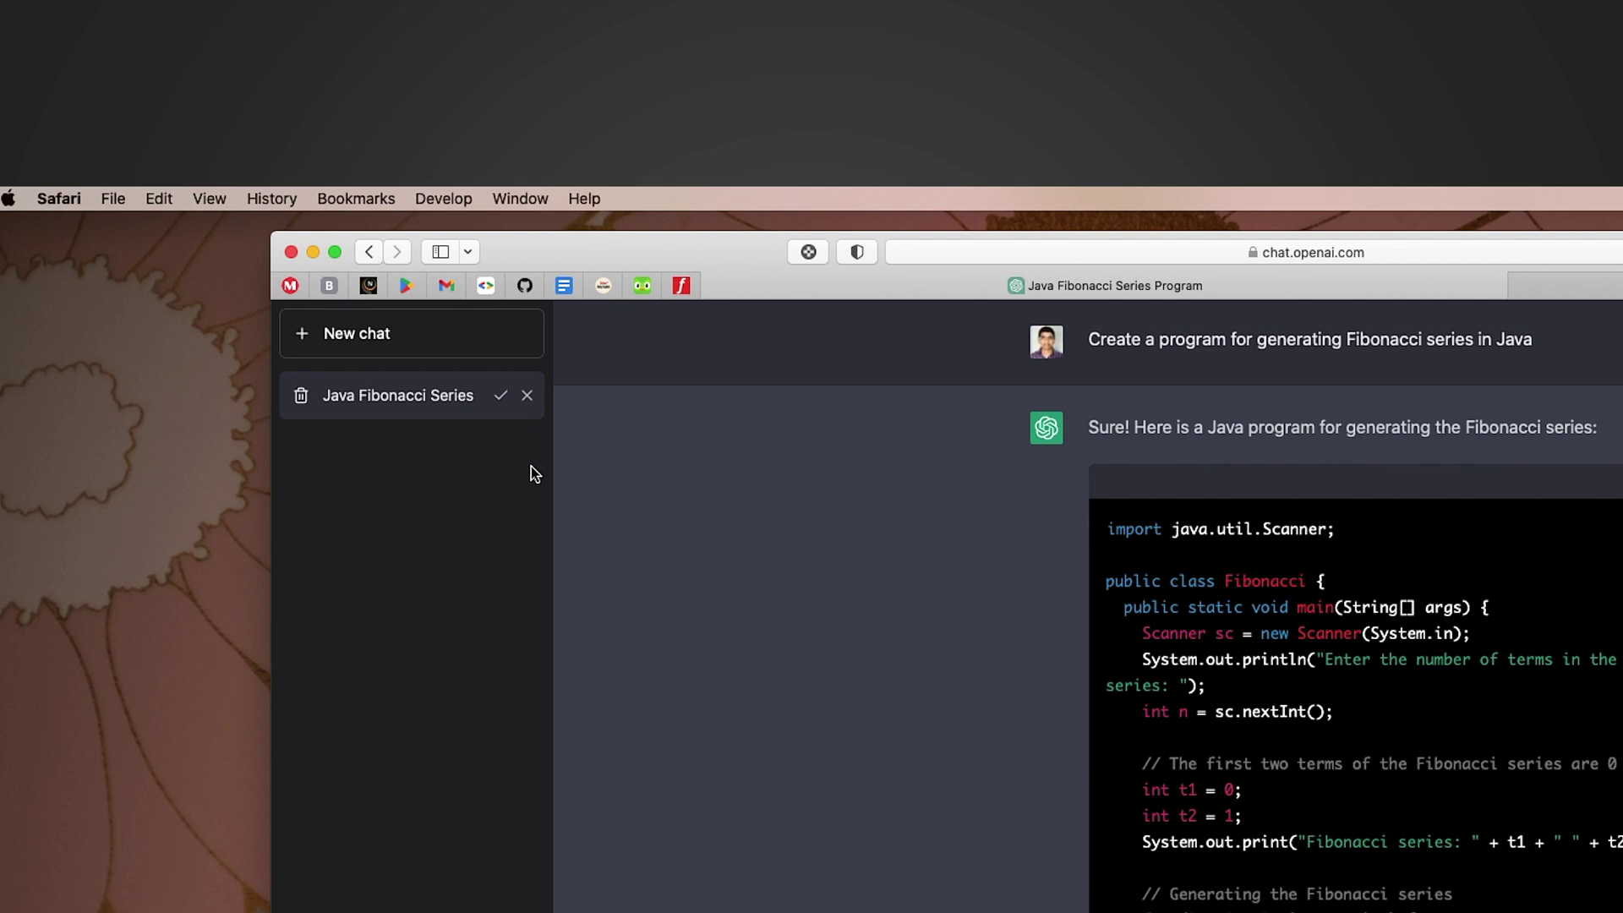